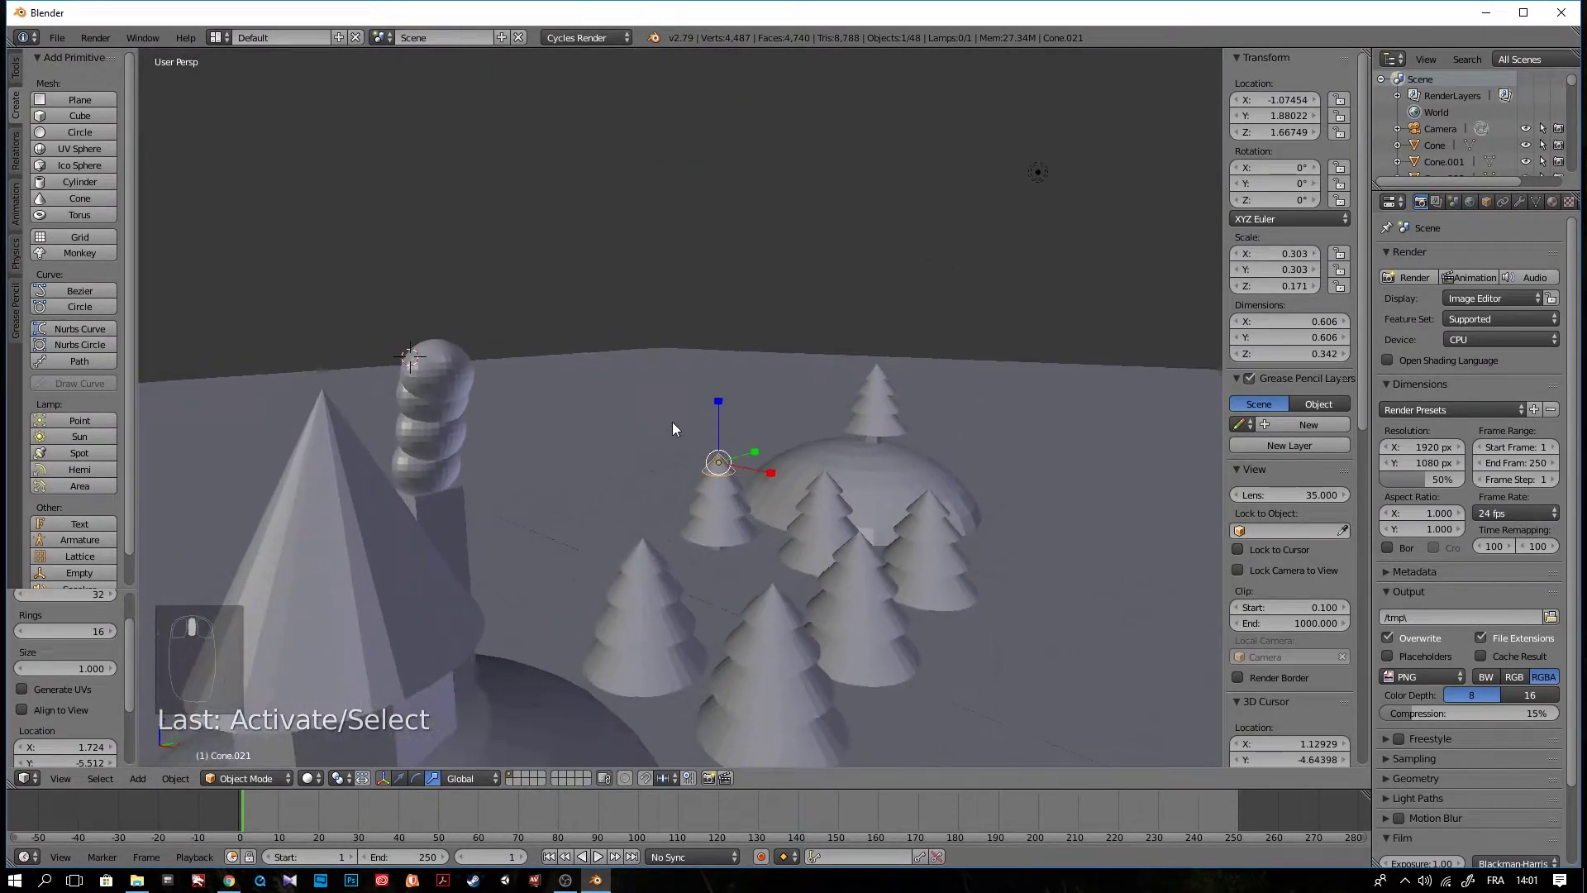
middle_drag(851, 325, 577, 154)
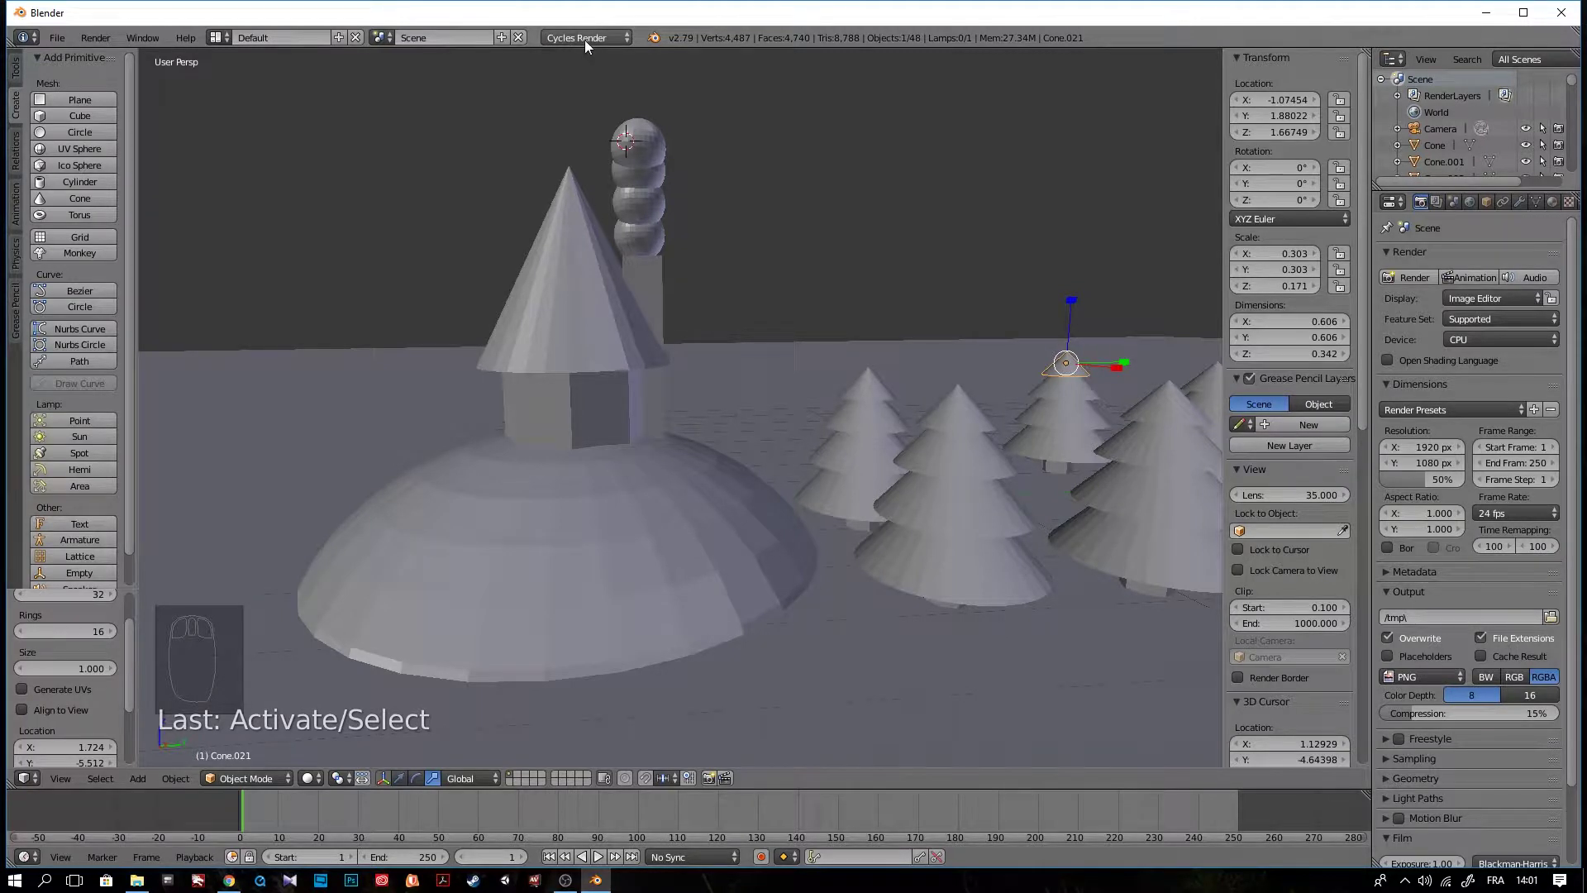
middle_drag(851, 368, 572, 266)
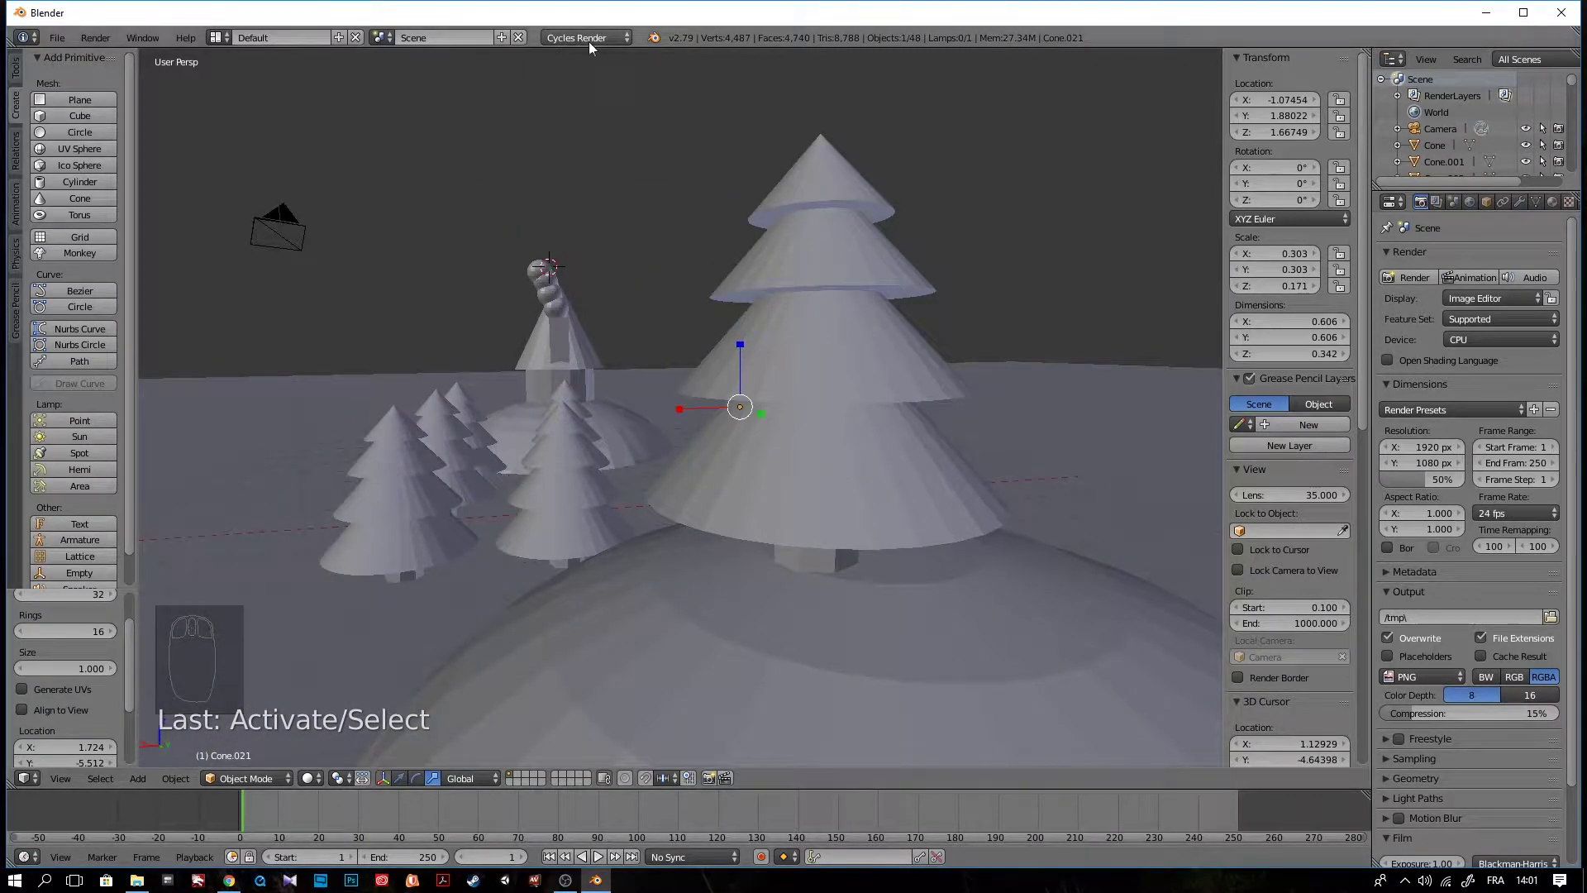
scroll(626, 170, down, 5)
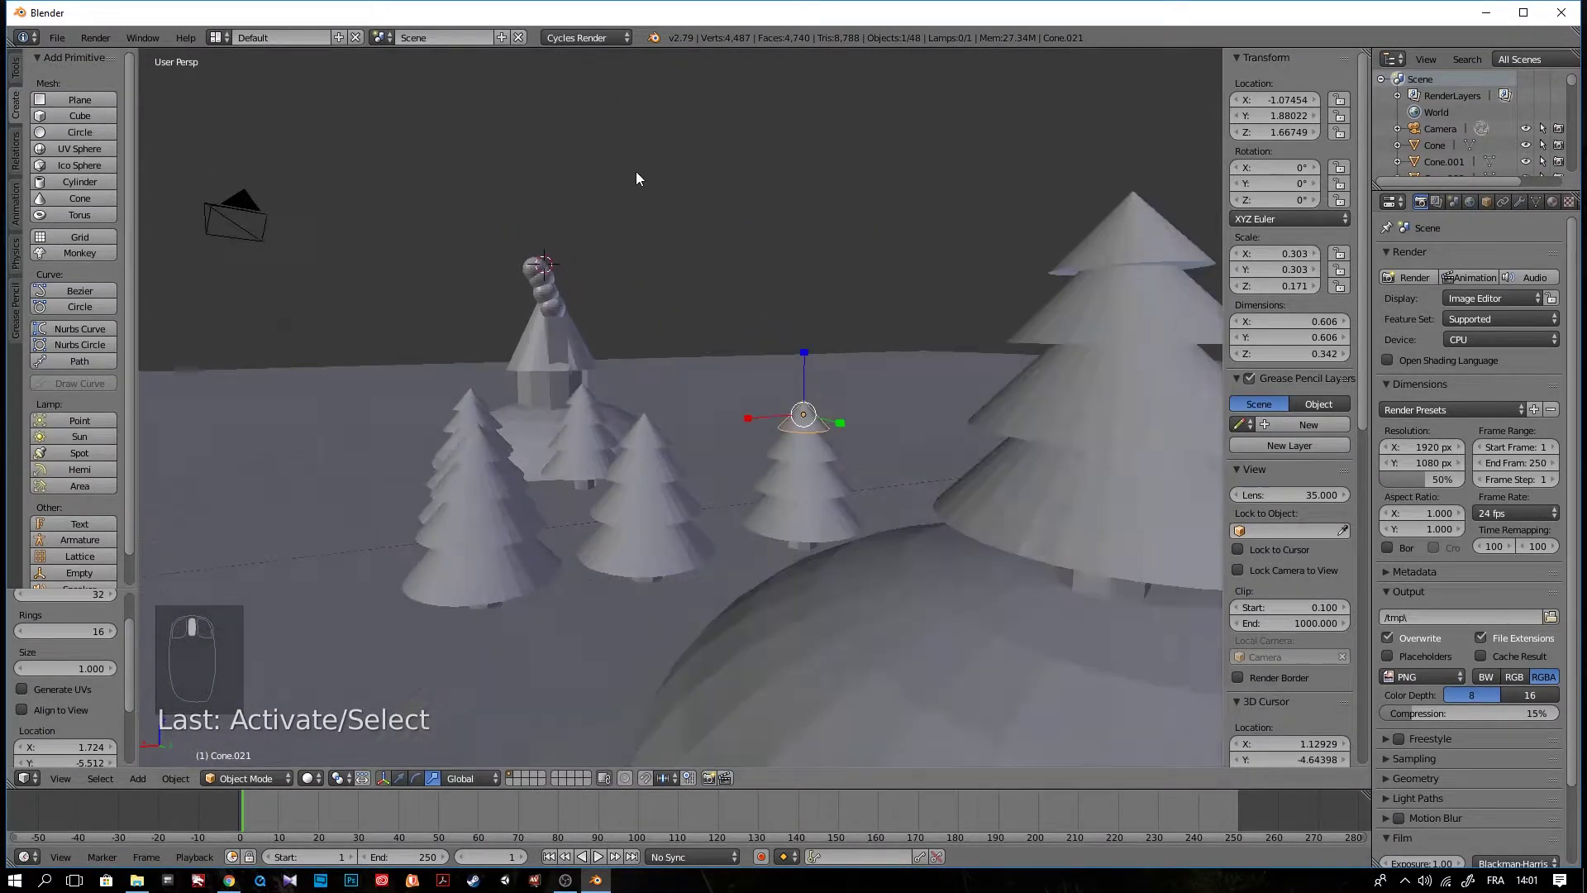
- Switch the render engine to Blender Render and back to Cycles Render
click(598, 40)
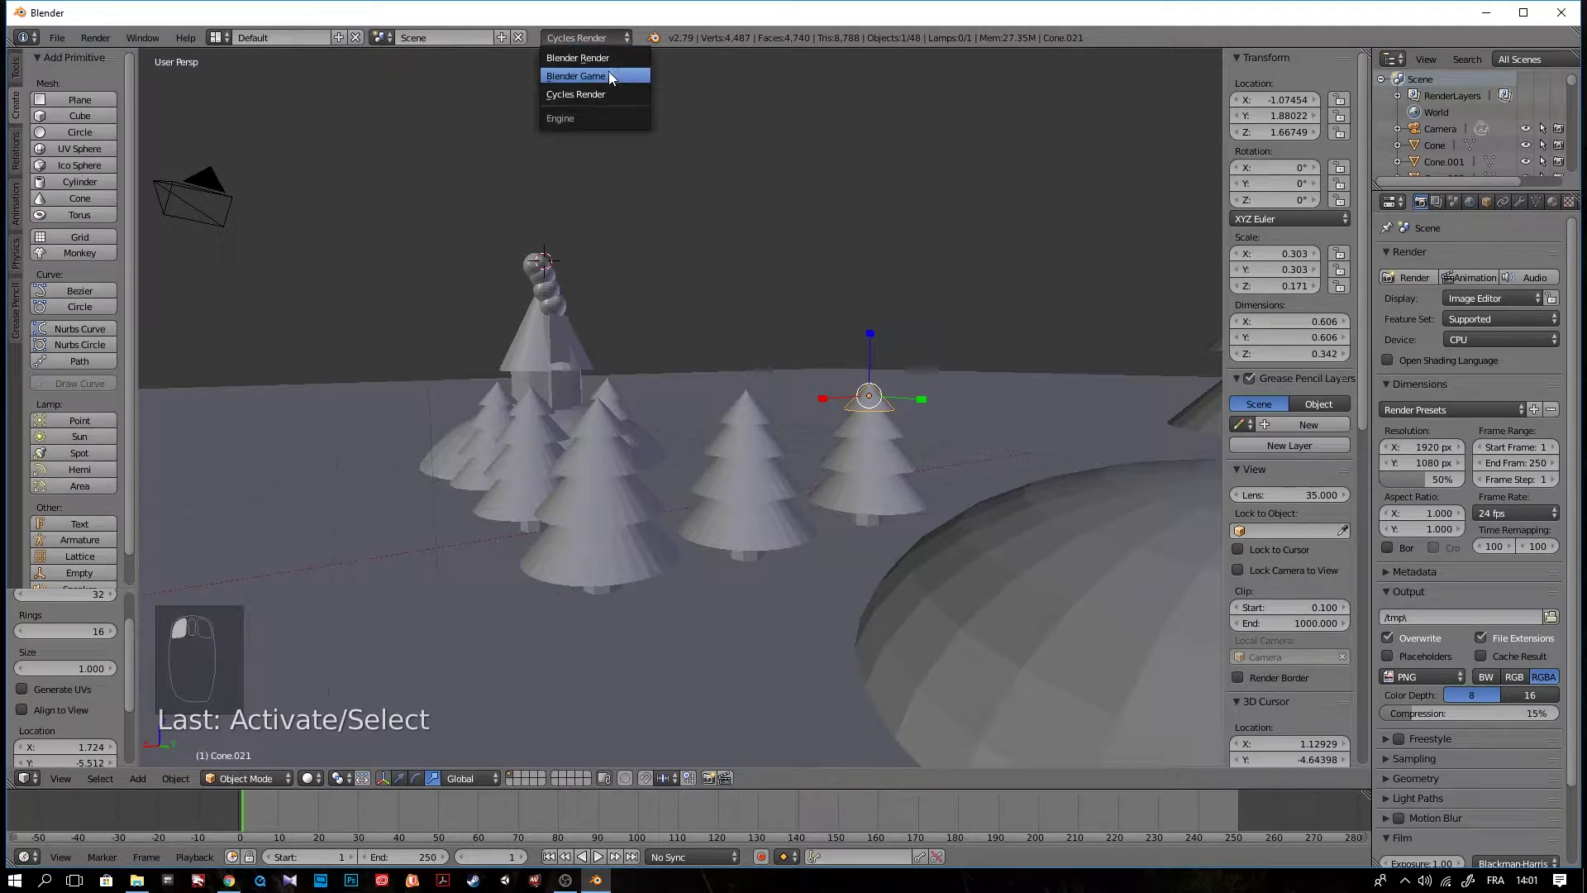
click(611, 58)
click(583, 33)
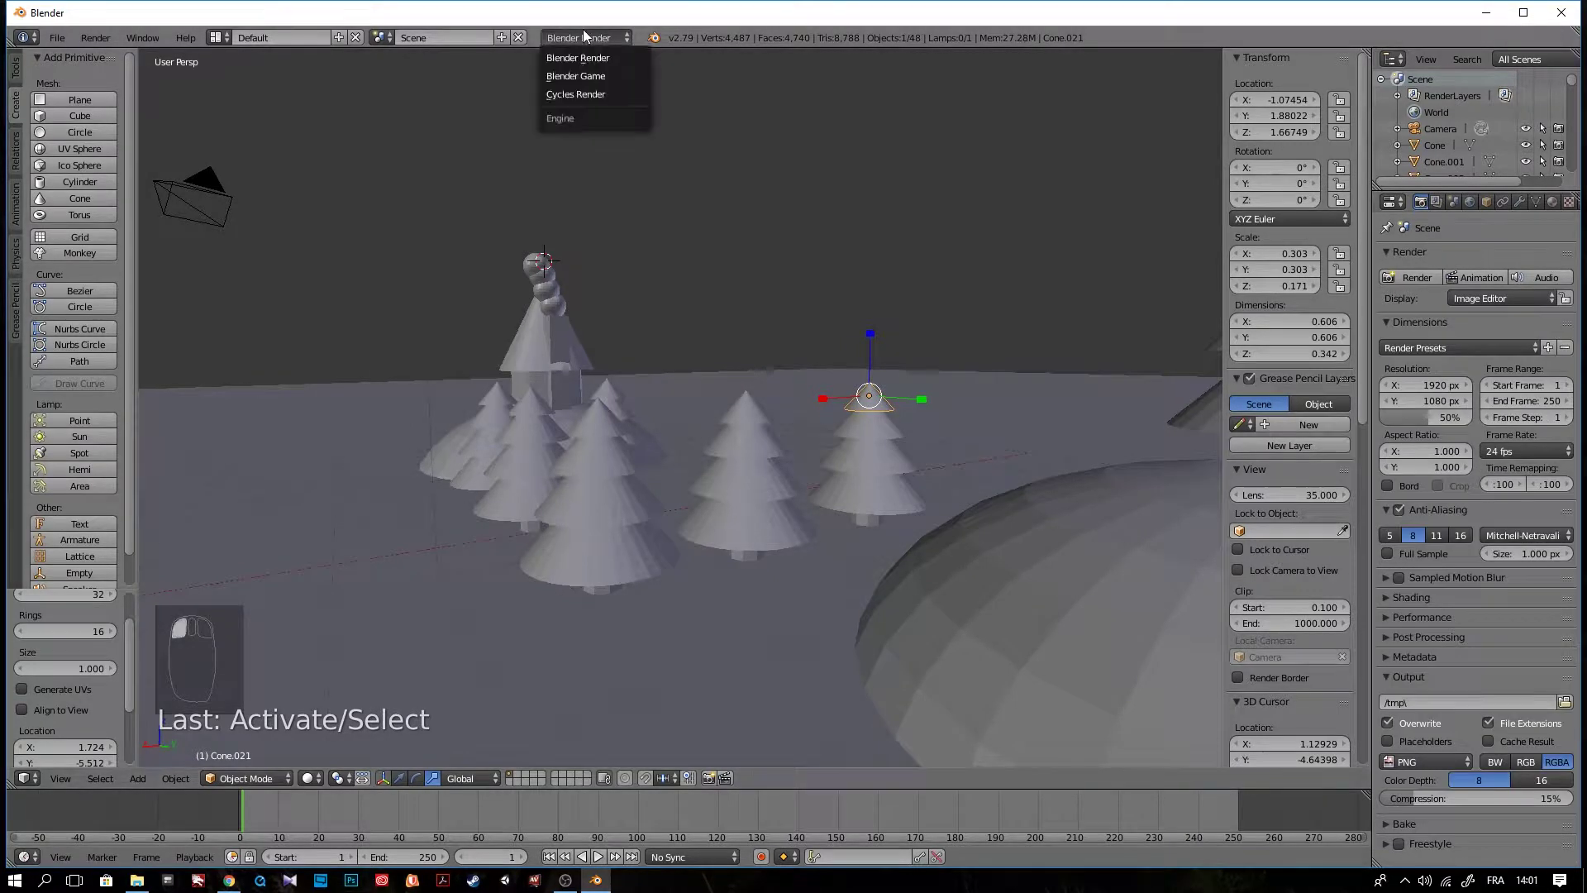
click(579, 93)
scroll(717, 301, up, 4)
scroll(692, 331, down, 2)
mouse_move(691, 327)
middle_down()
mouse_move(708, 378)
mouse_move(799, 353)
mouse_move(601, 312)
mouse_move(711, 315)
middle_up()
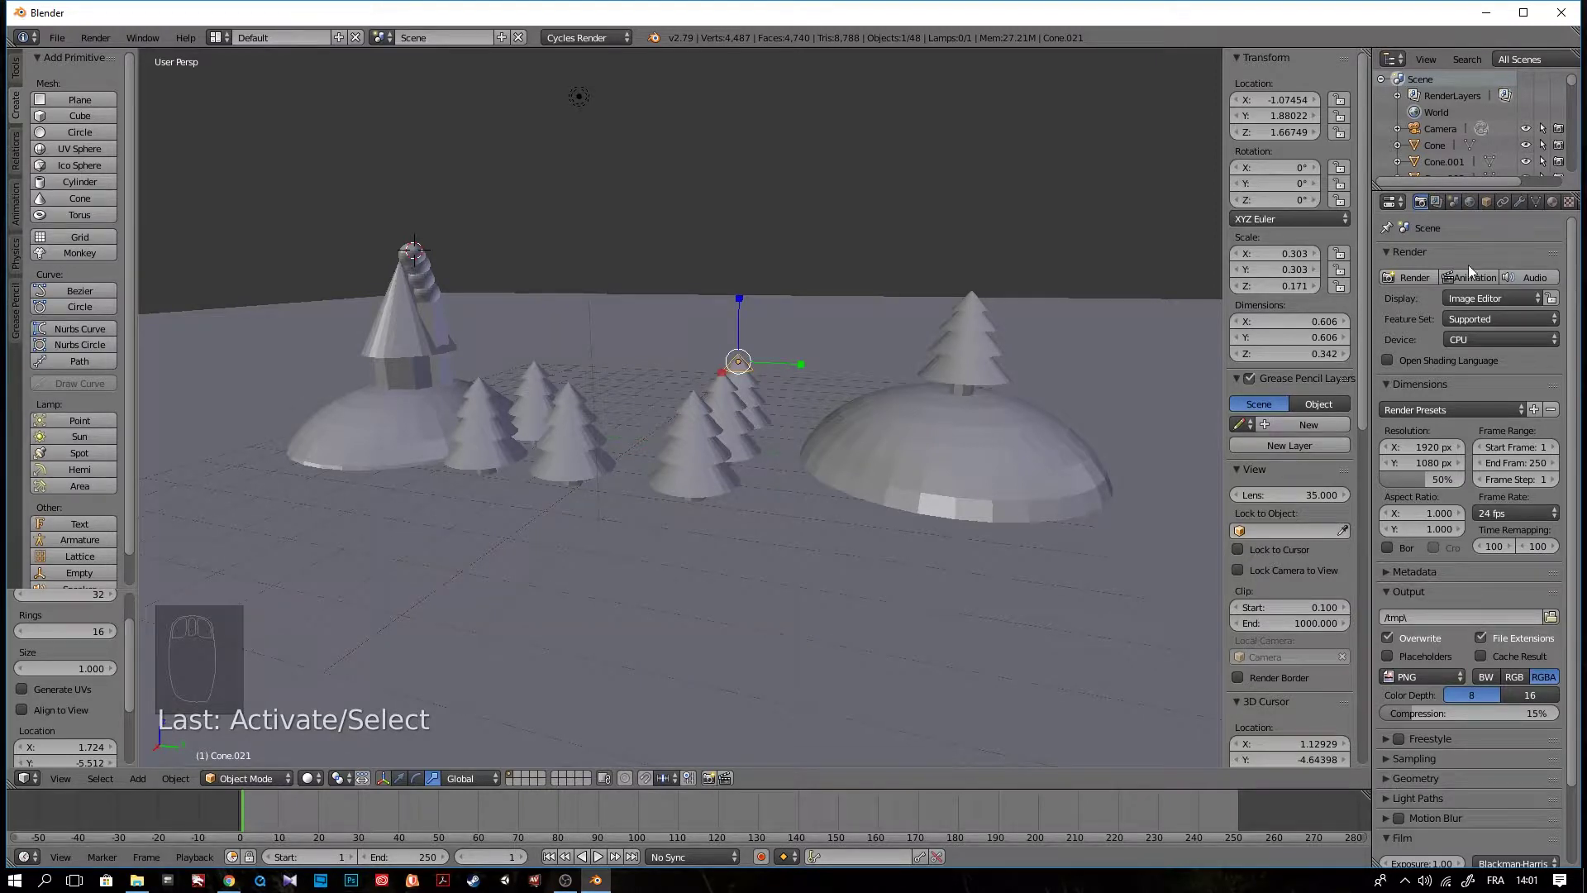
- Enlarge the properties editor, timeline and tool shelf, and hide the 3D view's transform sidebar
drag(1371, 261, 1279, 267)
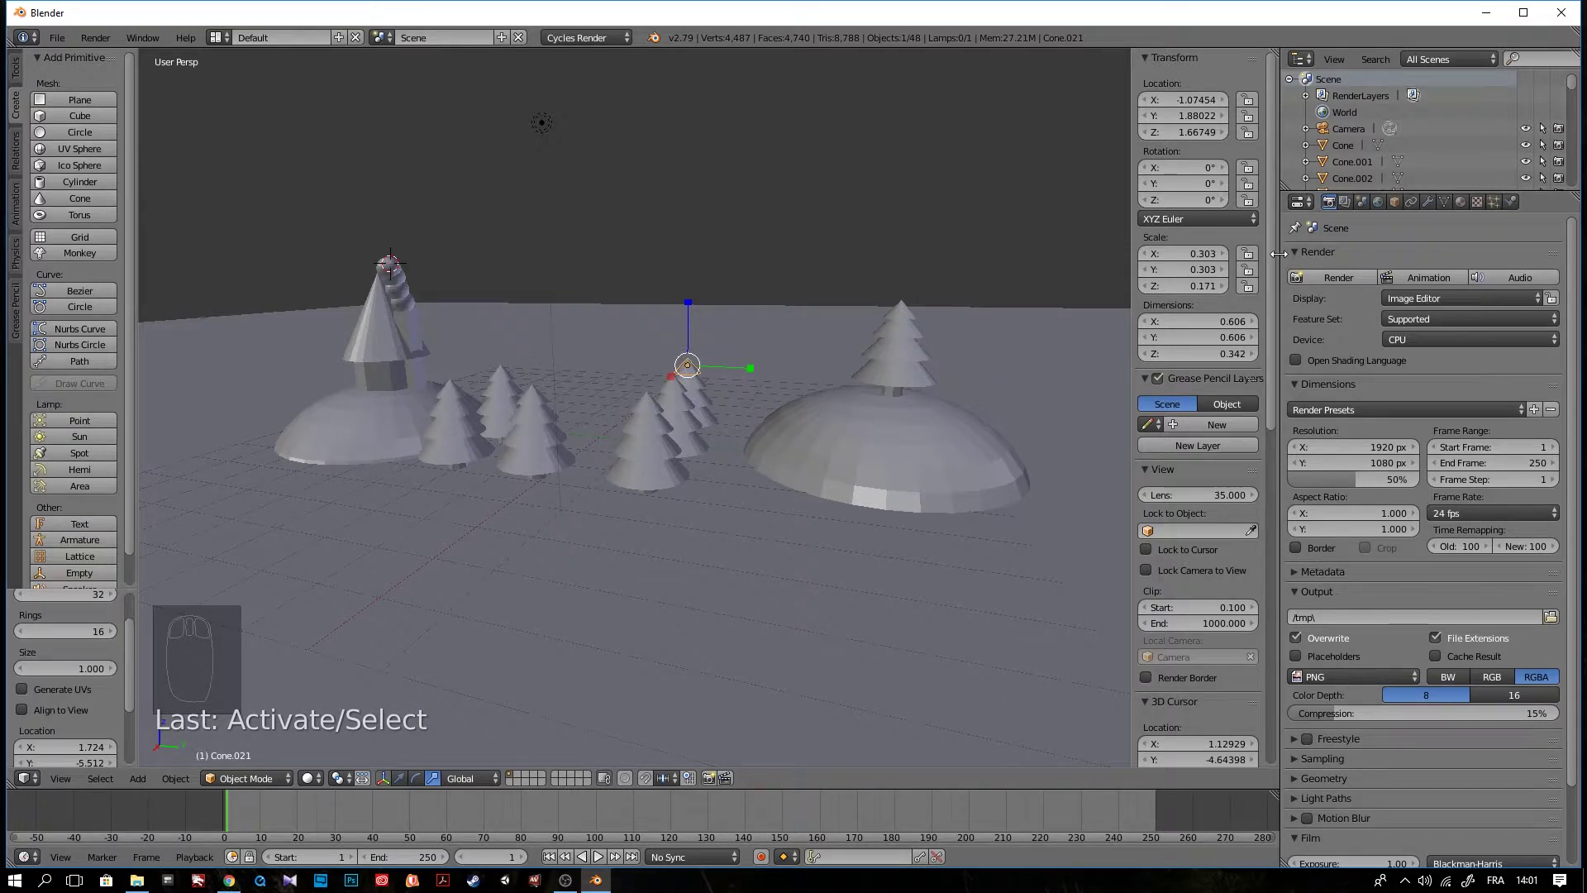
drag(1279, 254, 1307, 228)
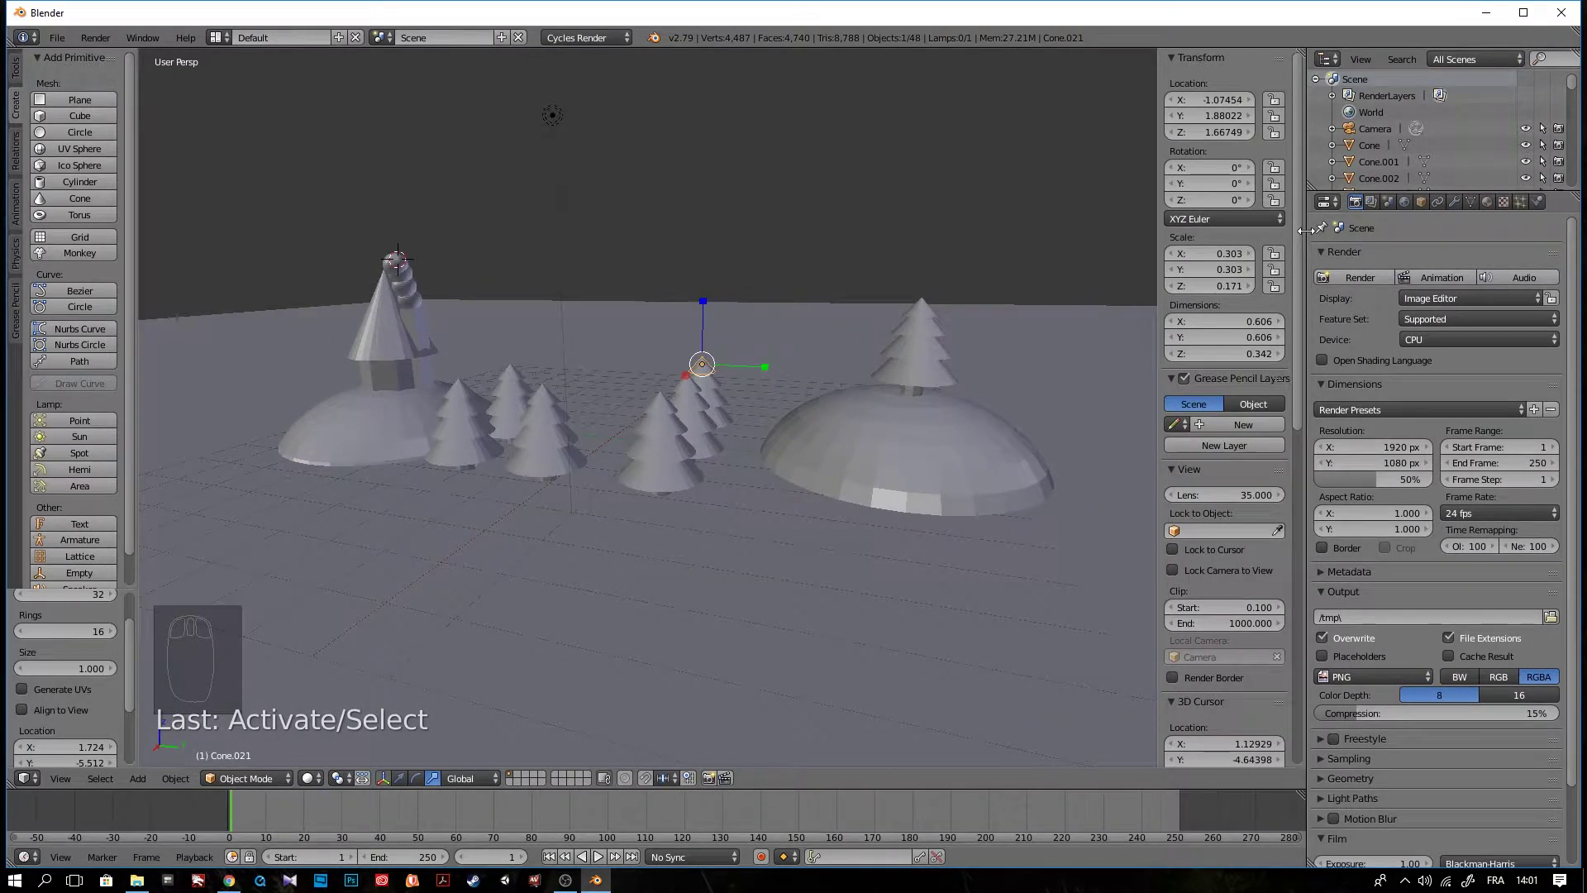
drag(1055, 787, 1012, 767)
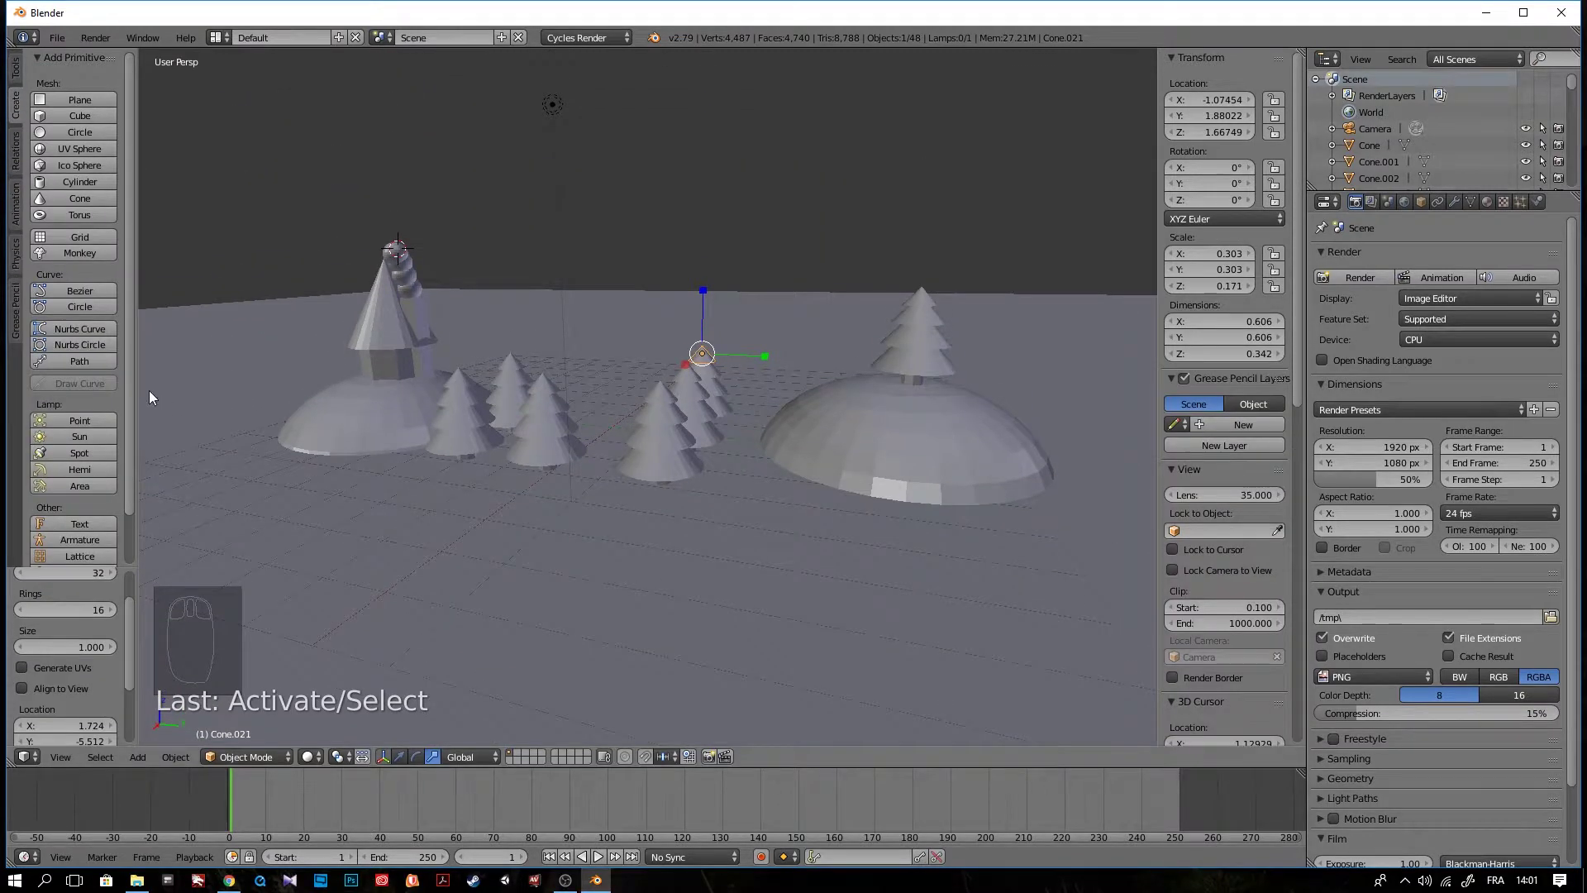
drag(132, 389, 190, 373)
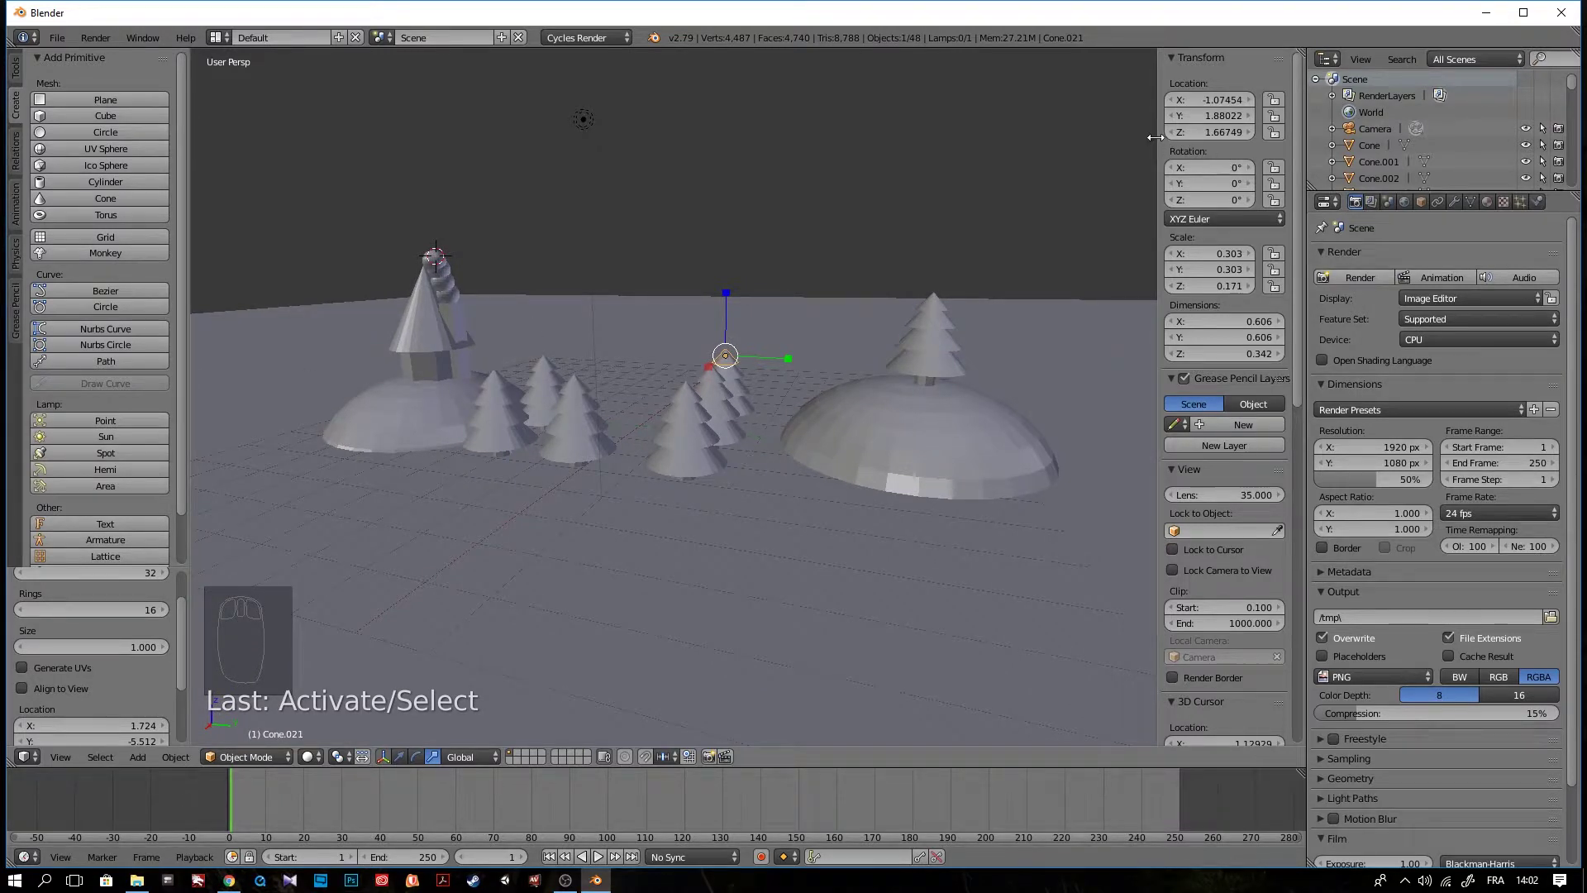
drag(1154, 137, 1198, 139)
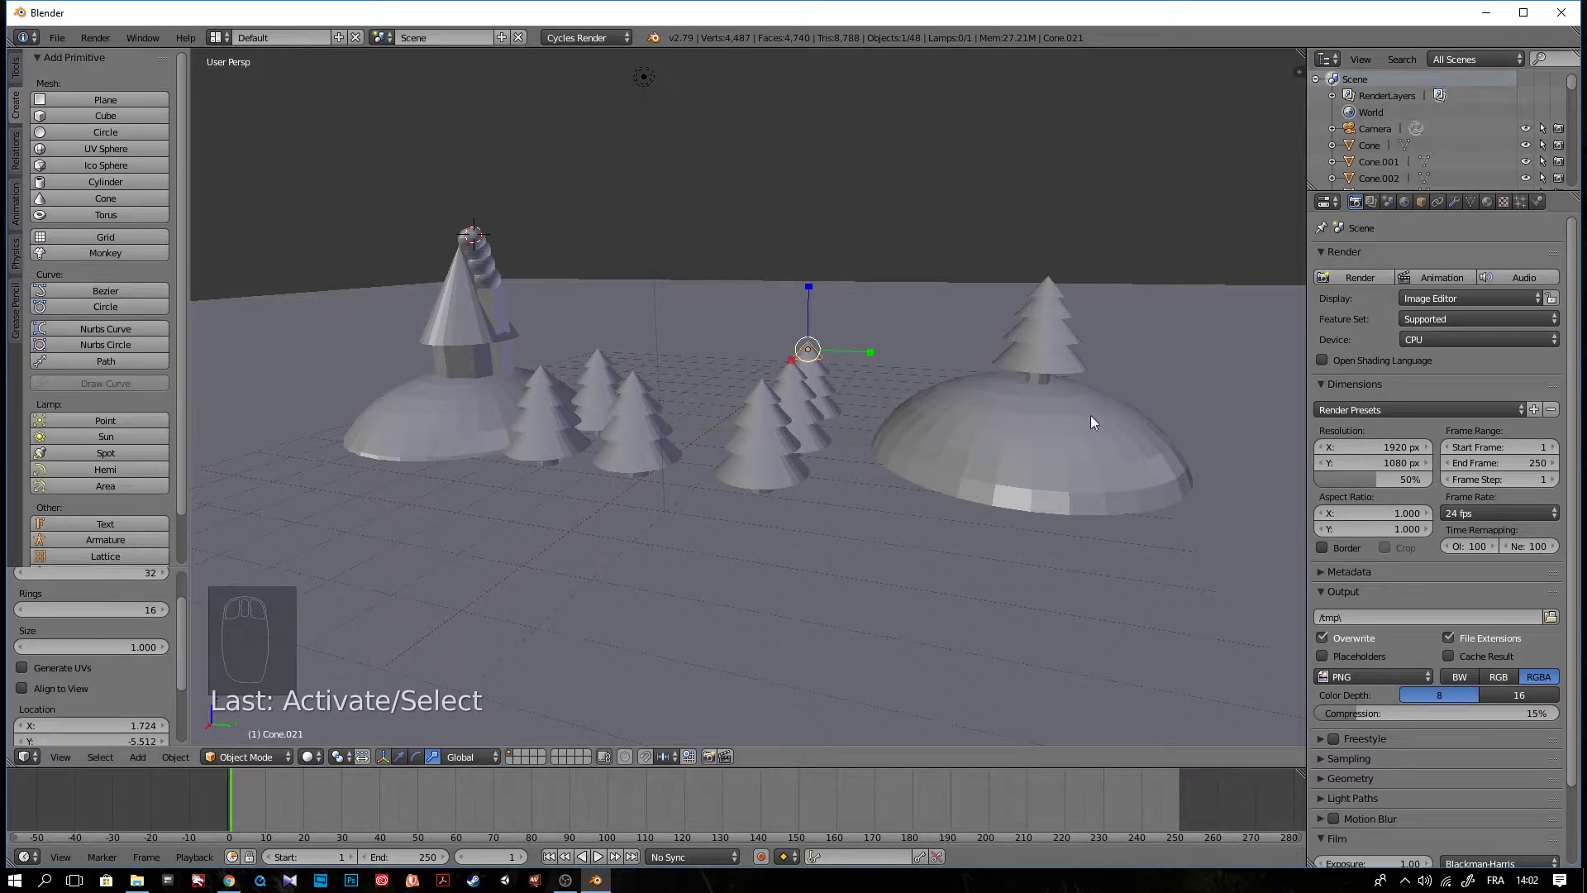
- Select the ground plane and give it a new material
scroll(1079, 419, up, 1)
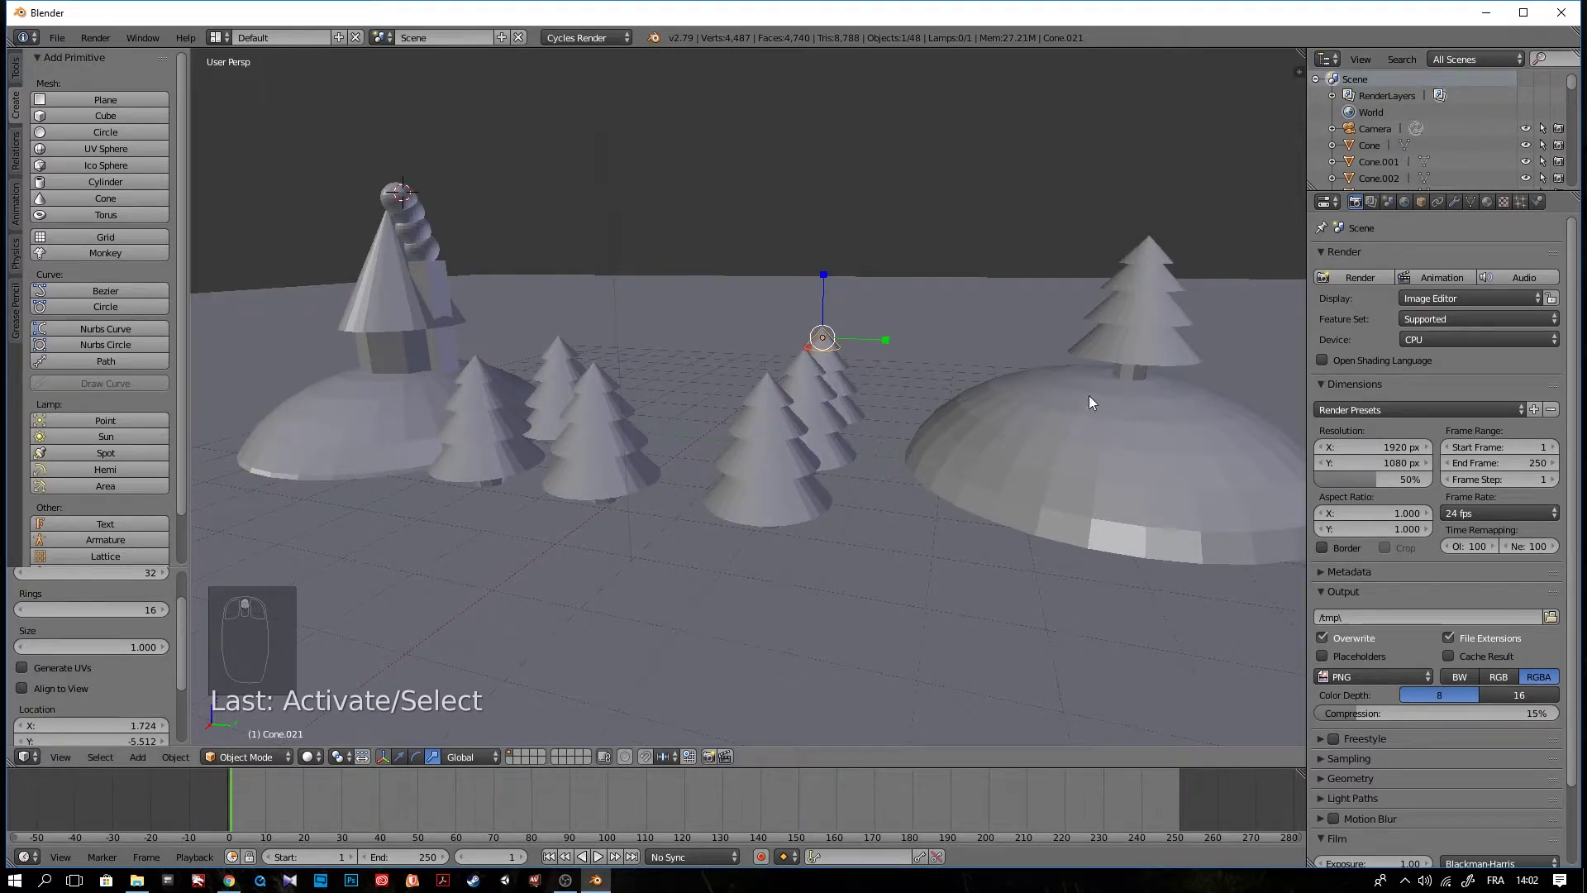
click(926, 322)
right_click(922, 339)
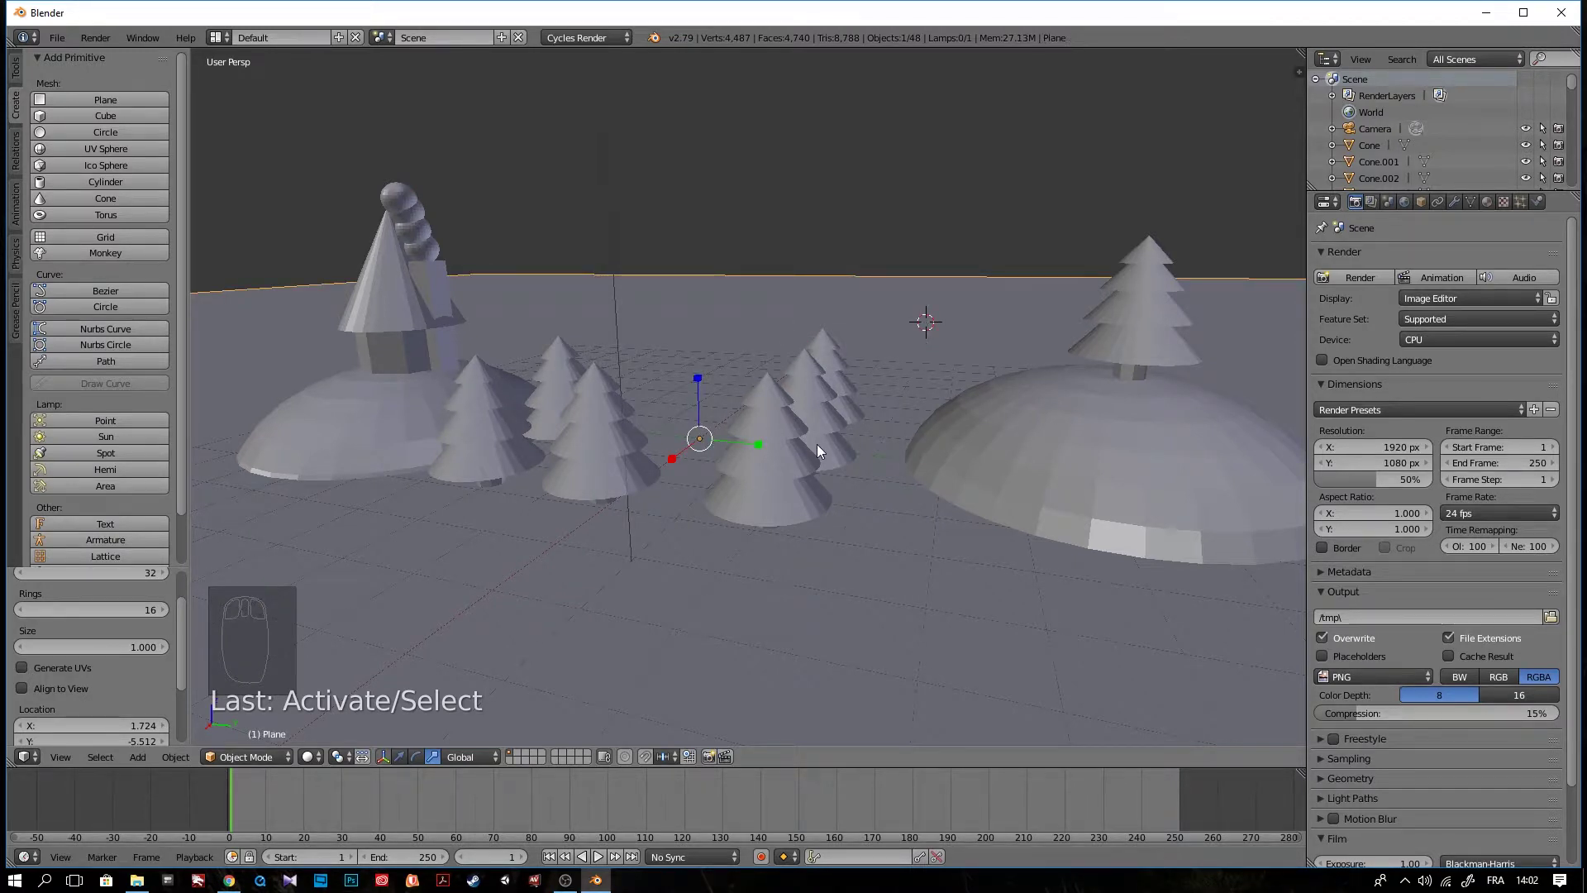
scroll(870, 453, up, 2)
scroll(967, 457, up, 3)
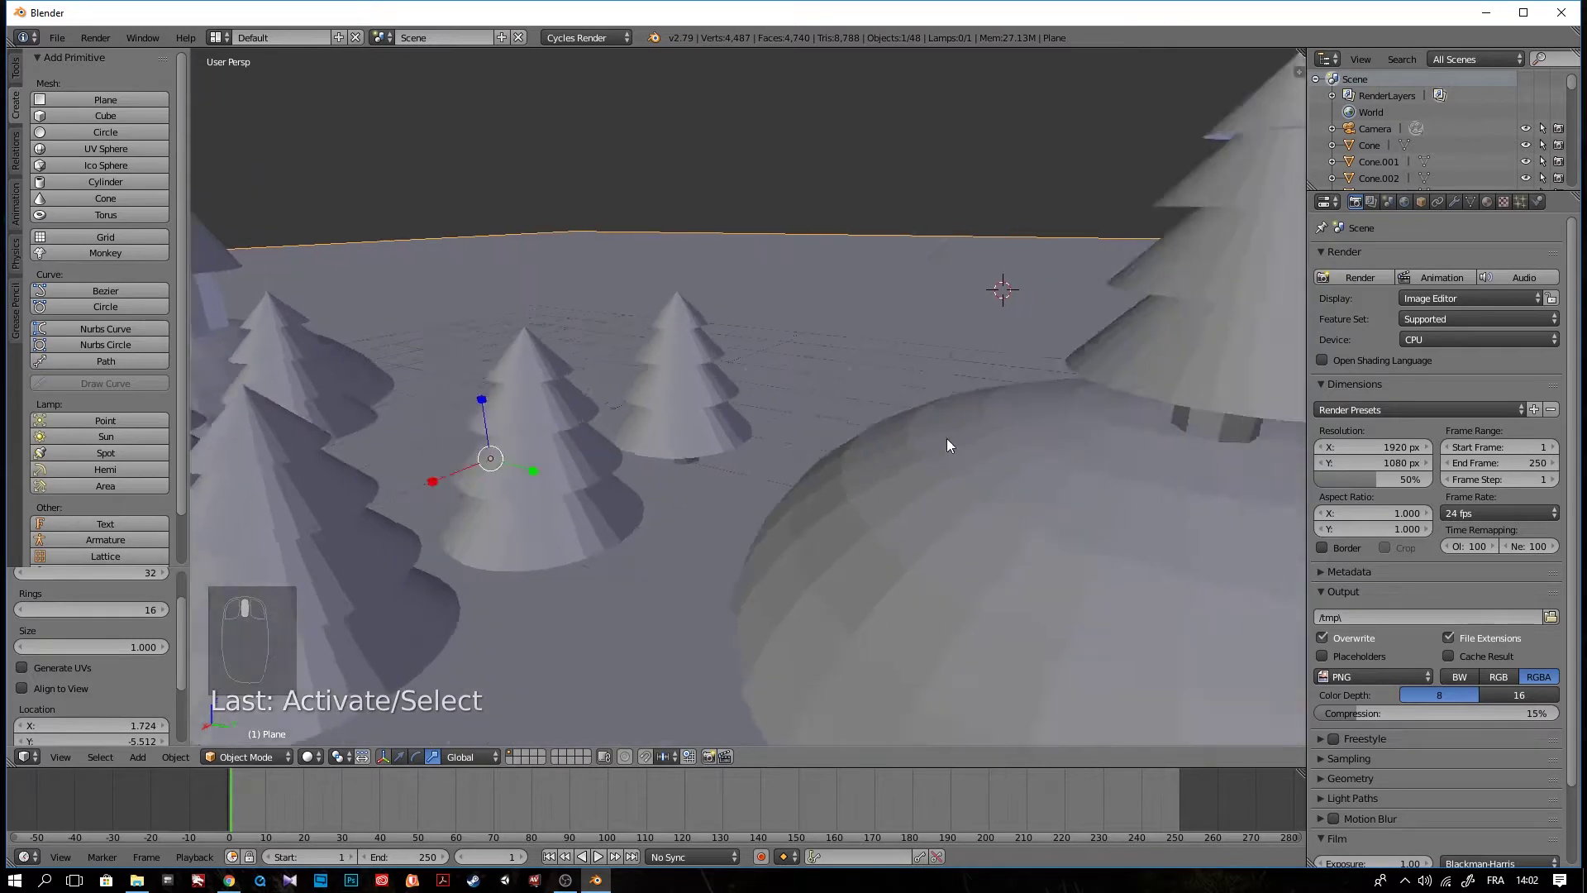
scroll(933, 453, up, 3)
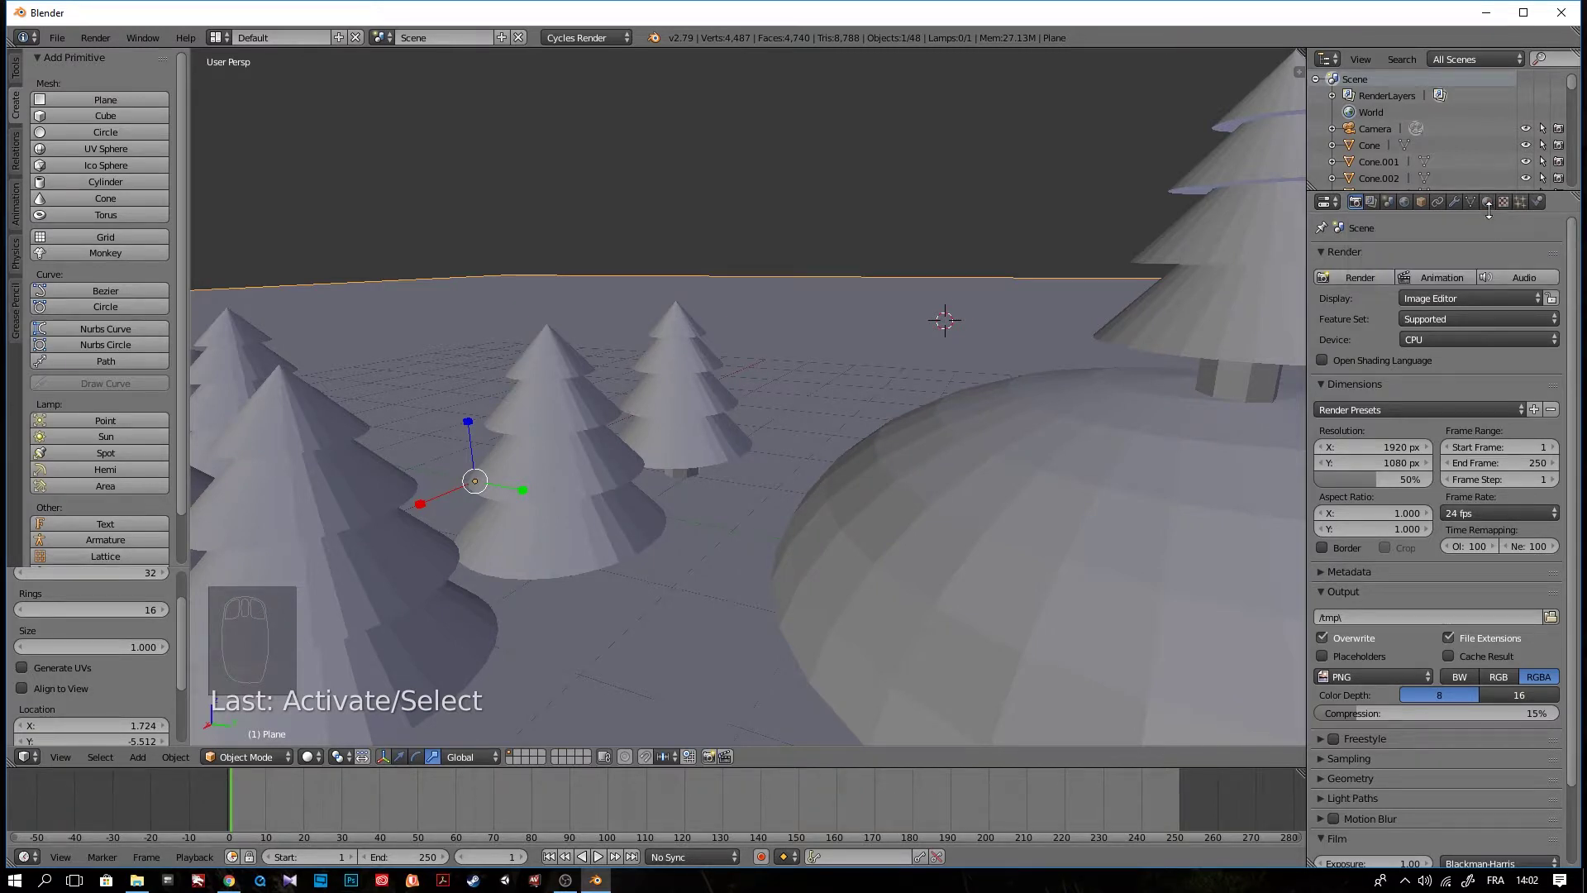
click(1487, 203)
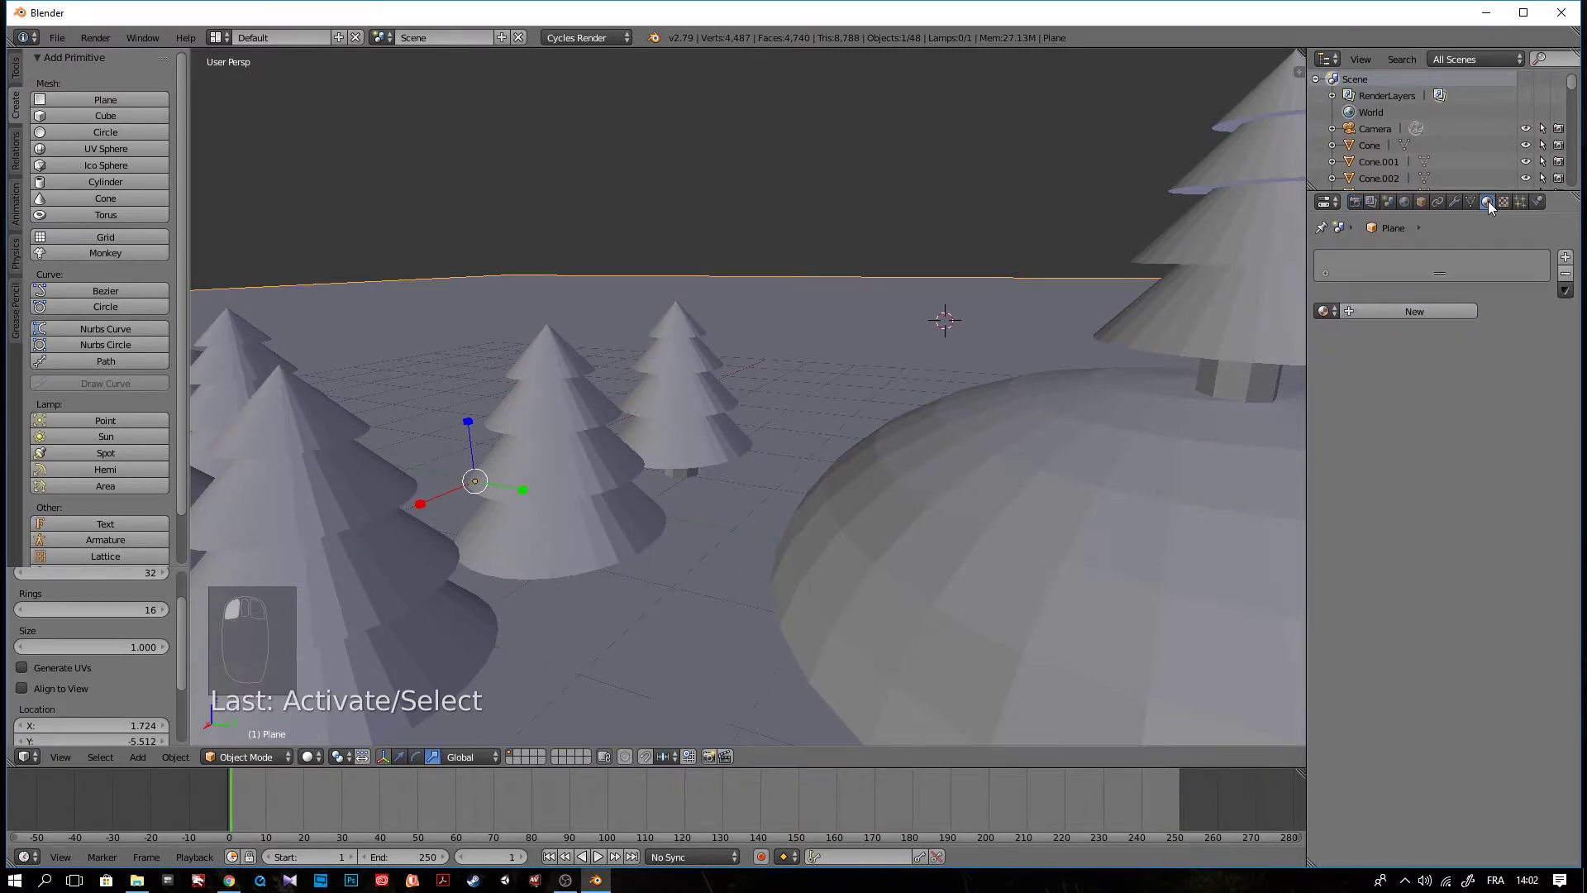
click(1405, 315)
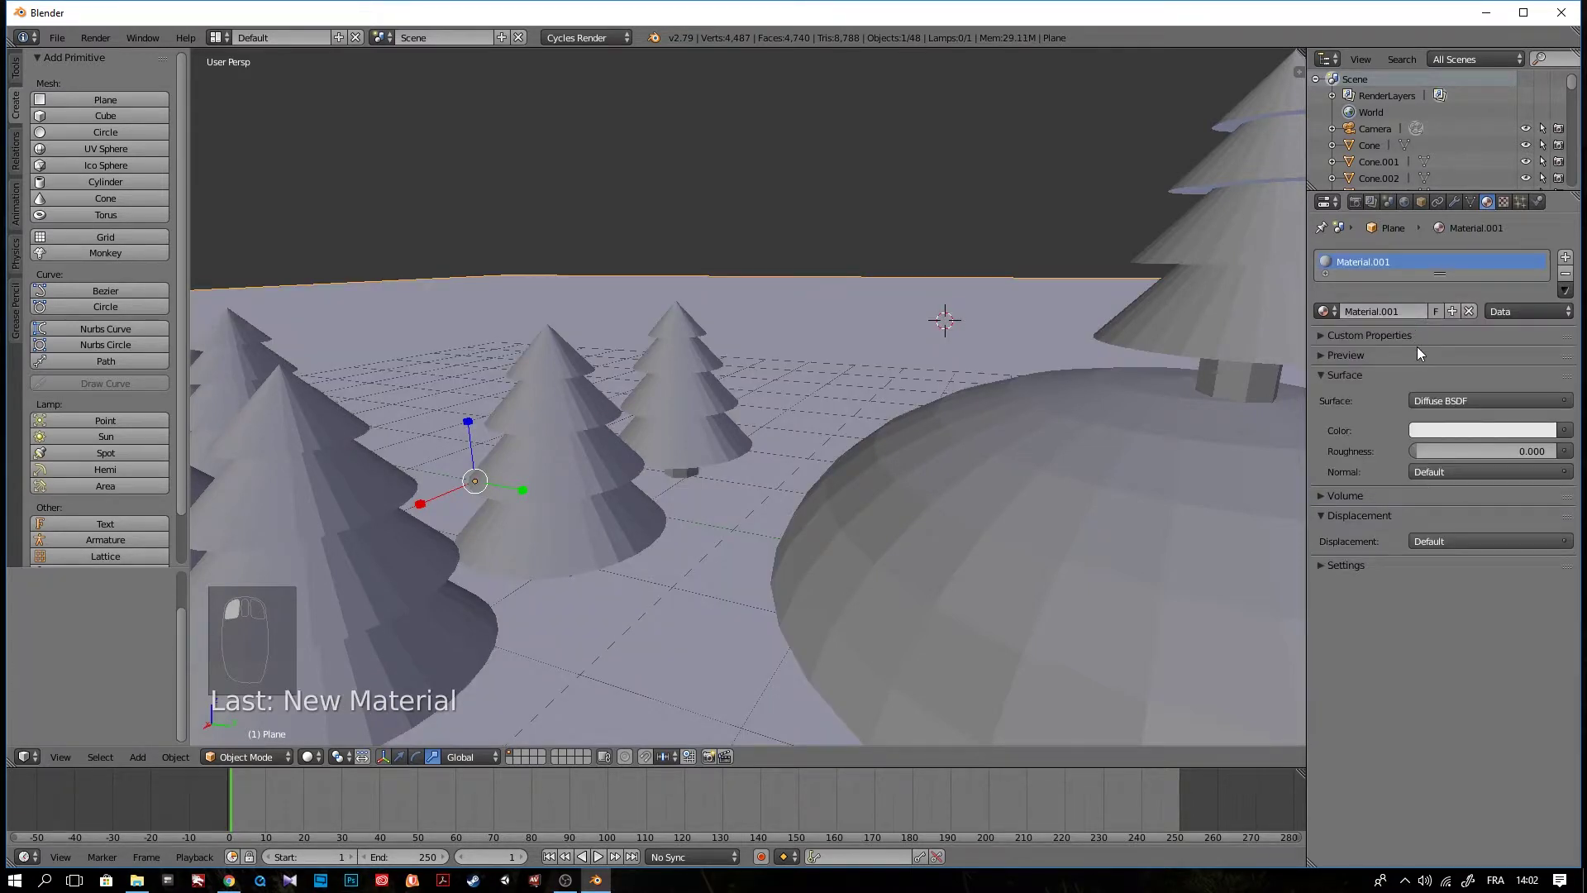
key(ctrl+z)
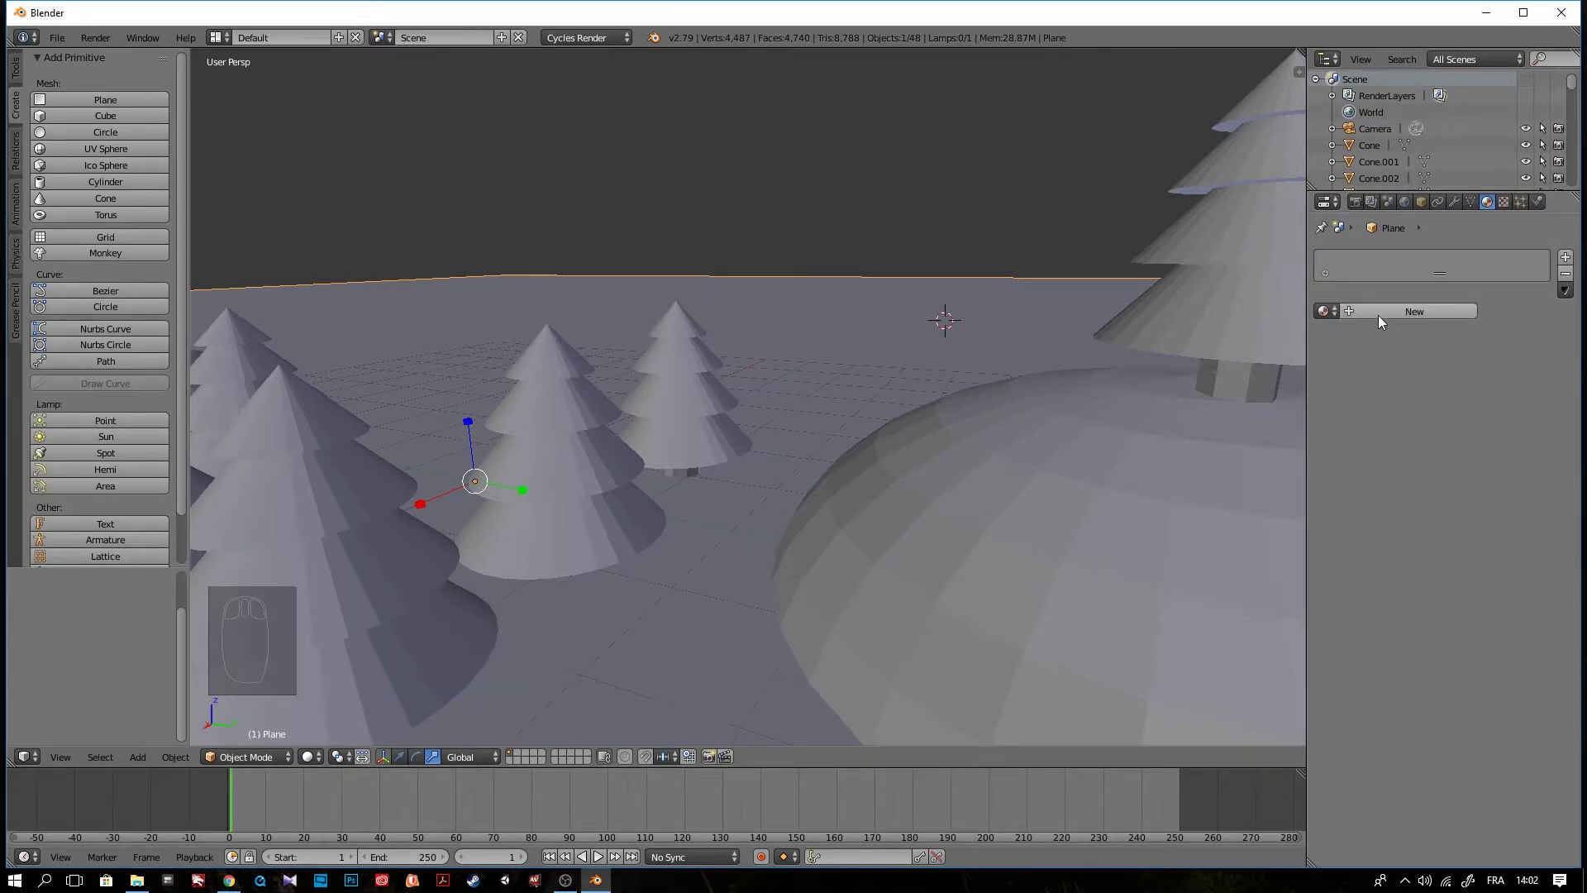
click(1406, 313)
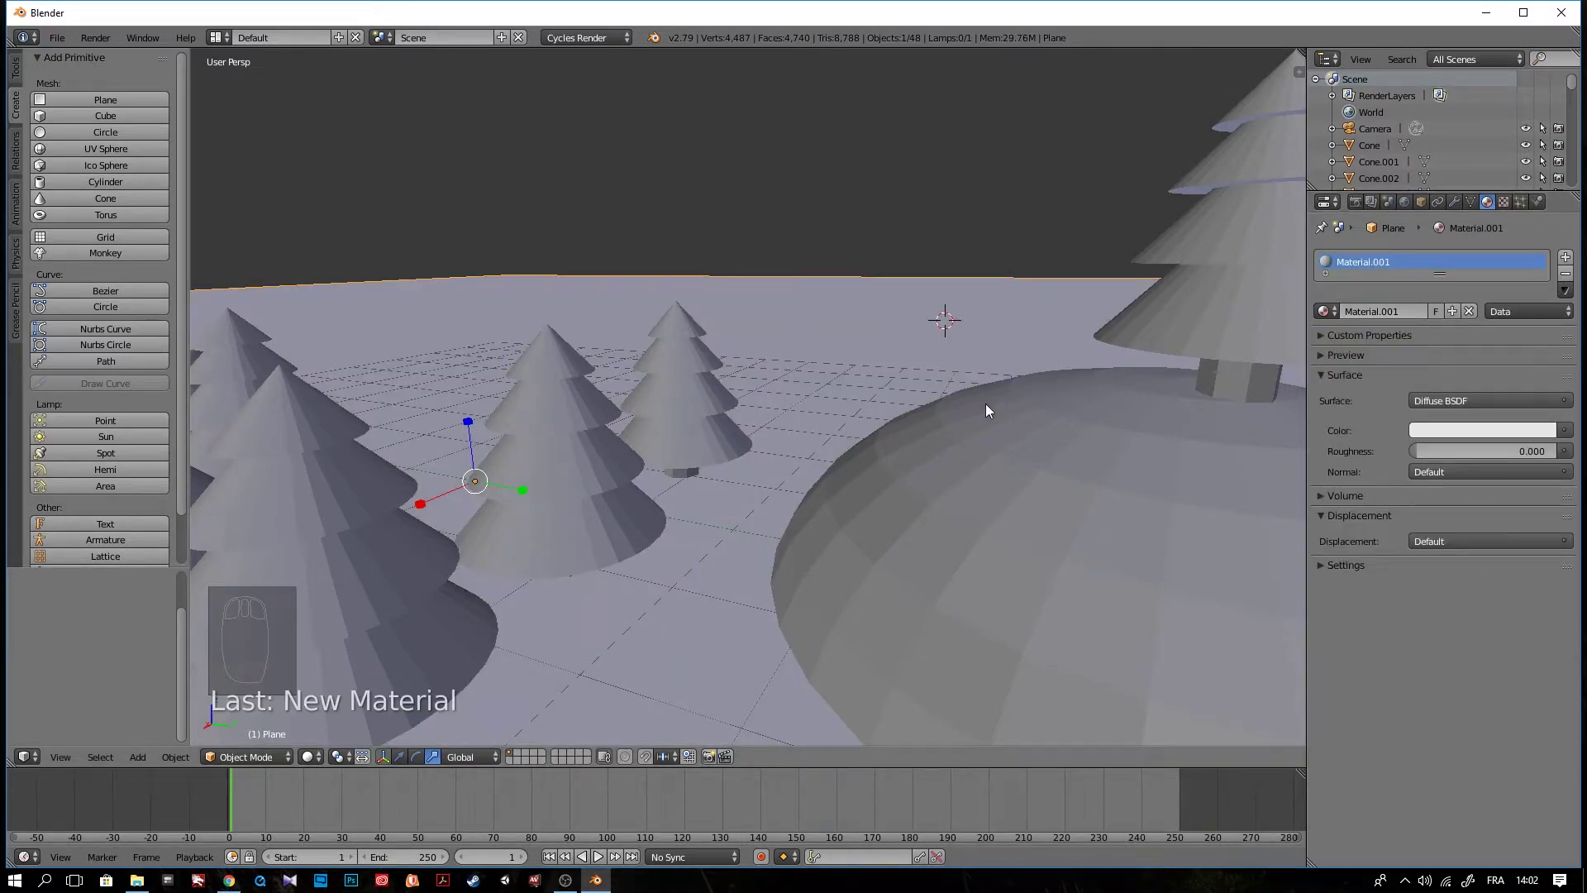
- Set the ground material's Diffuse BSDF colour to a dark green
click(1481, 430)
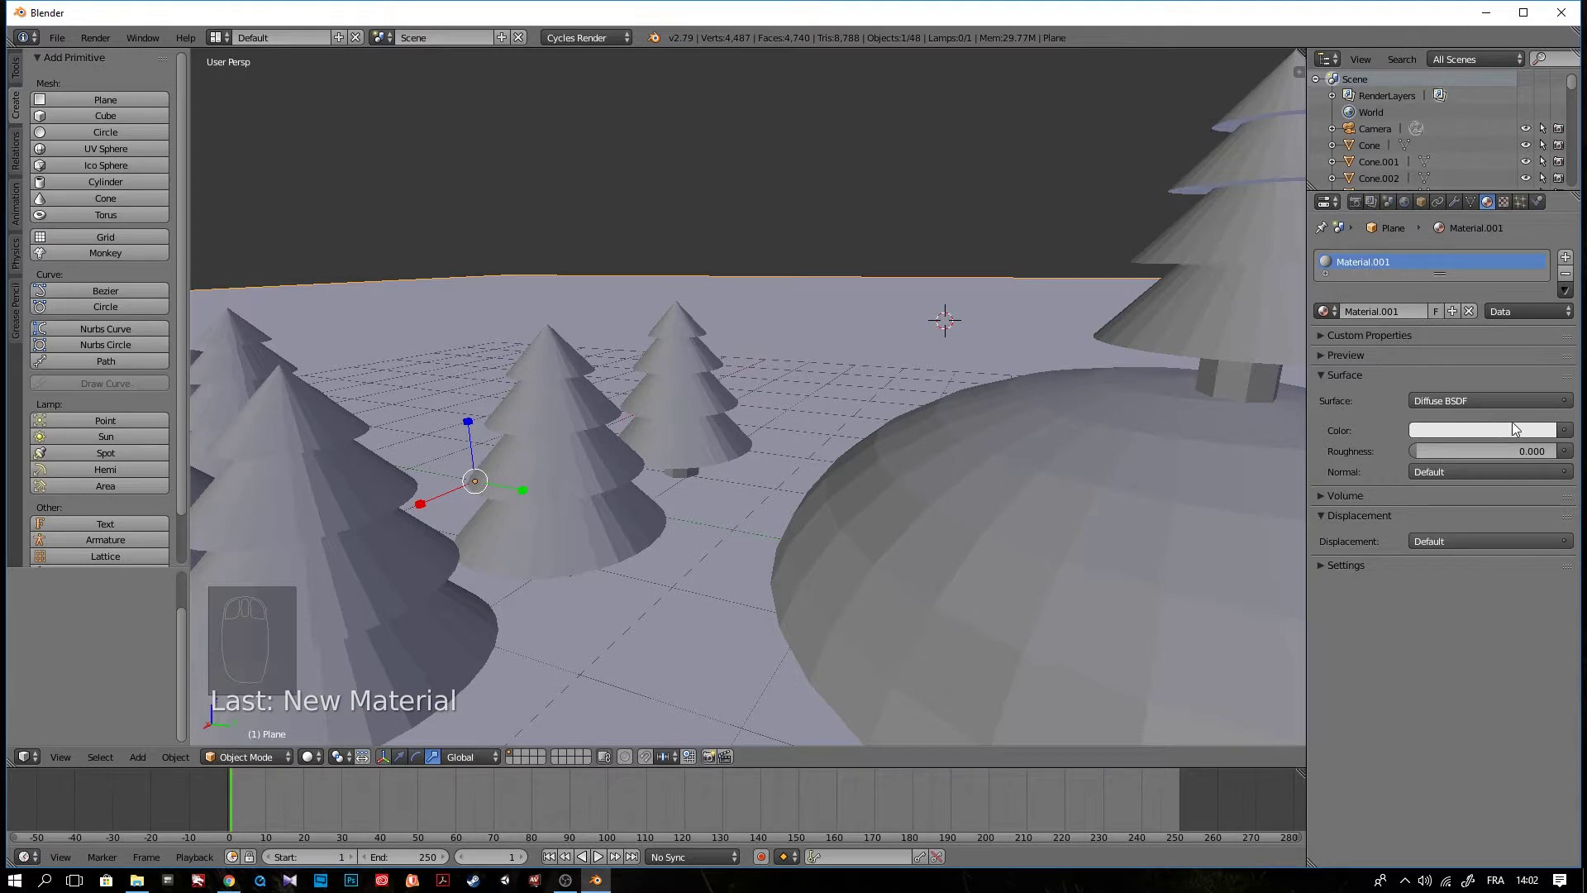
click(1461, 430)
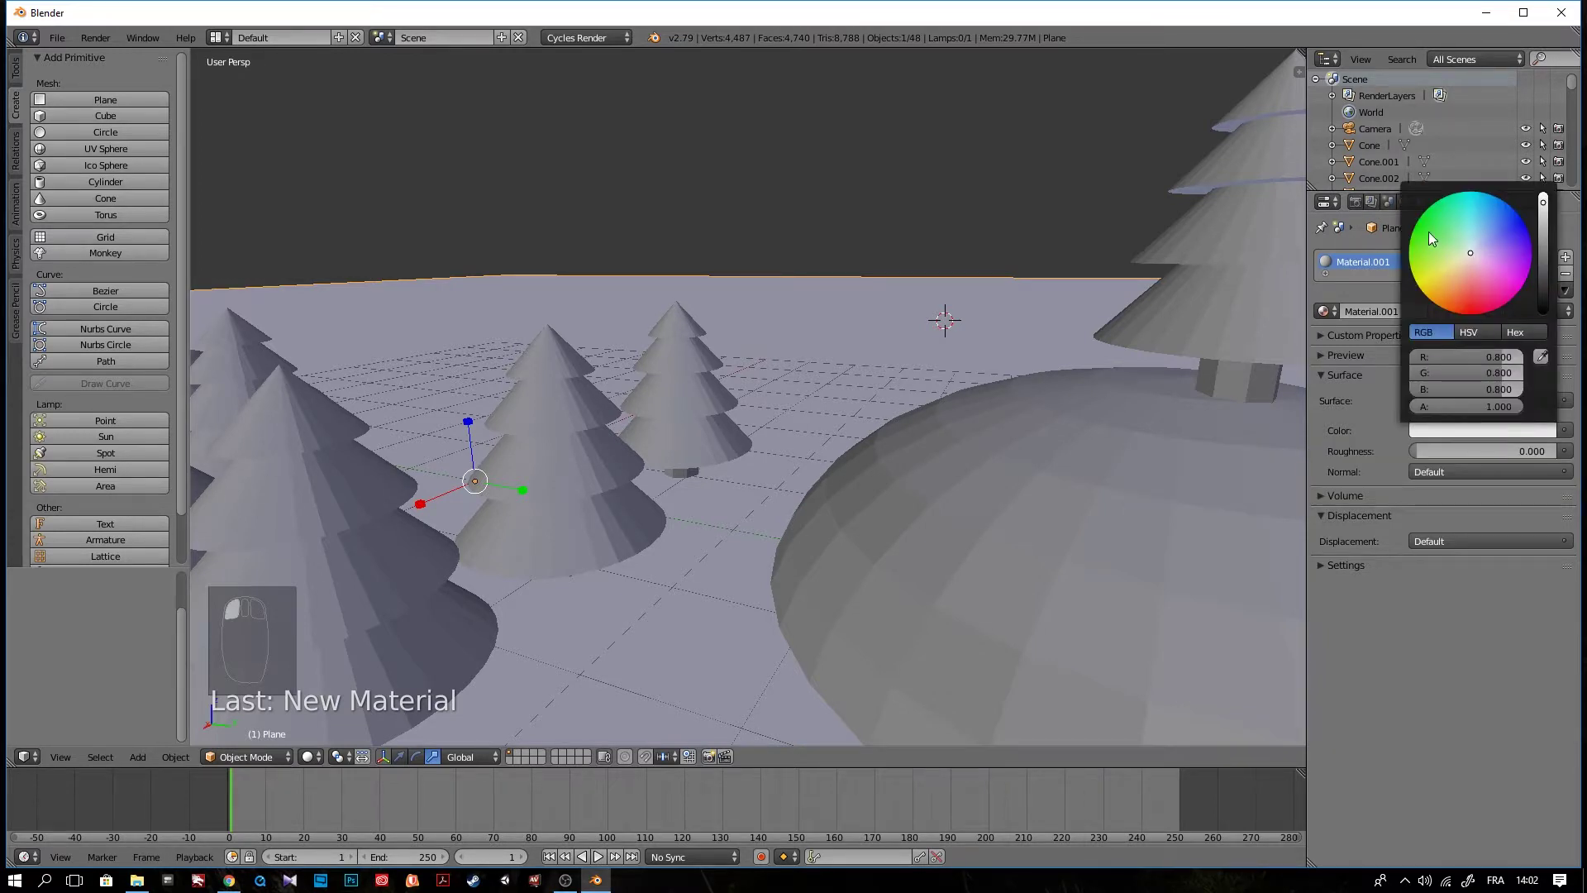
drag(1450, 245, 1437, 237)
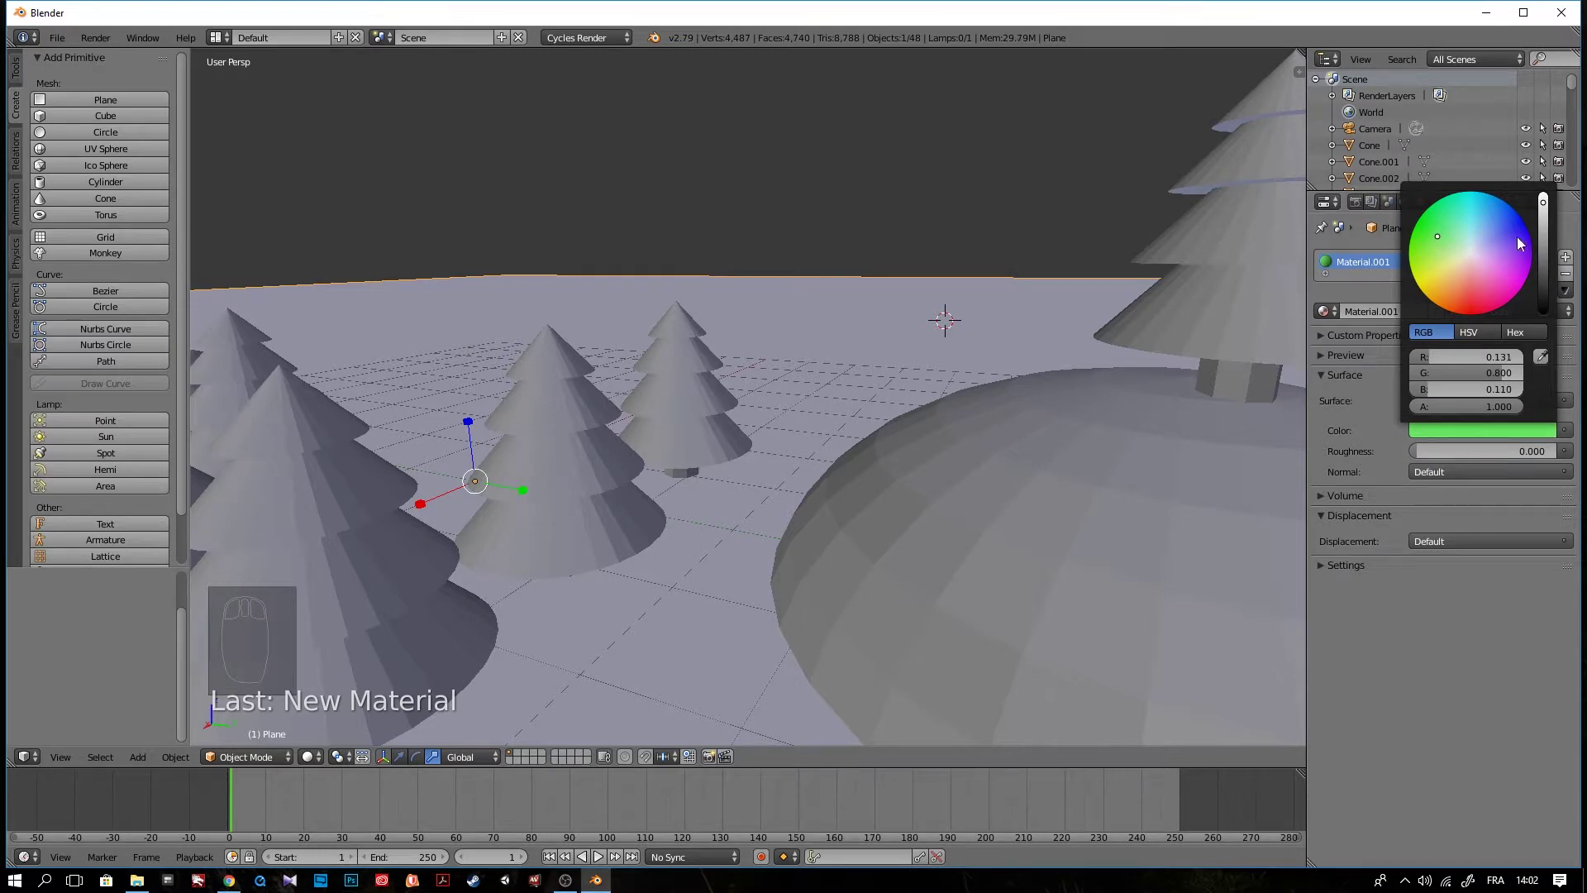
drag(1539, 241, 1542, 249)
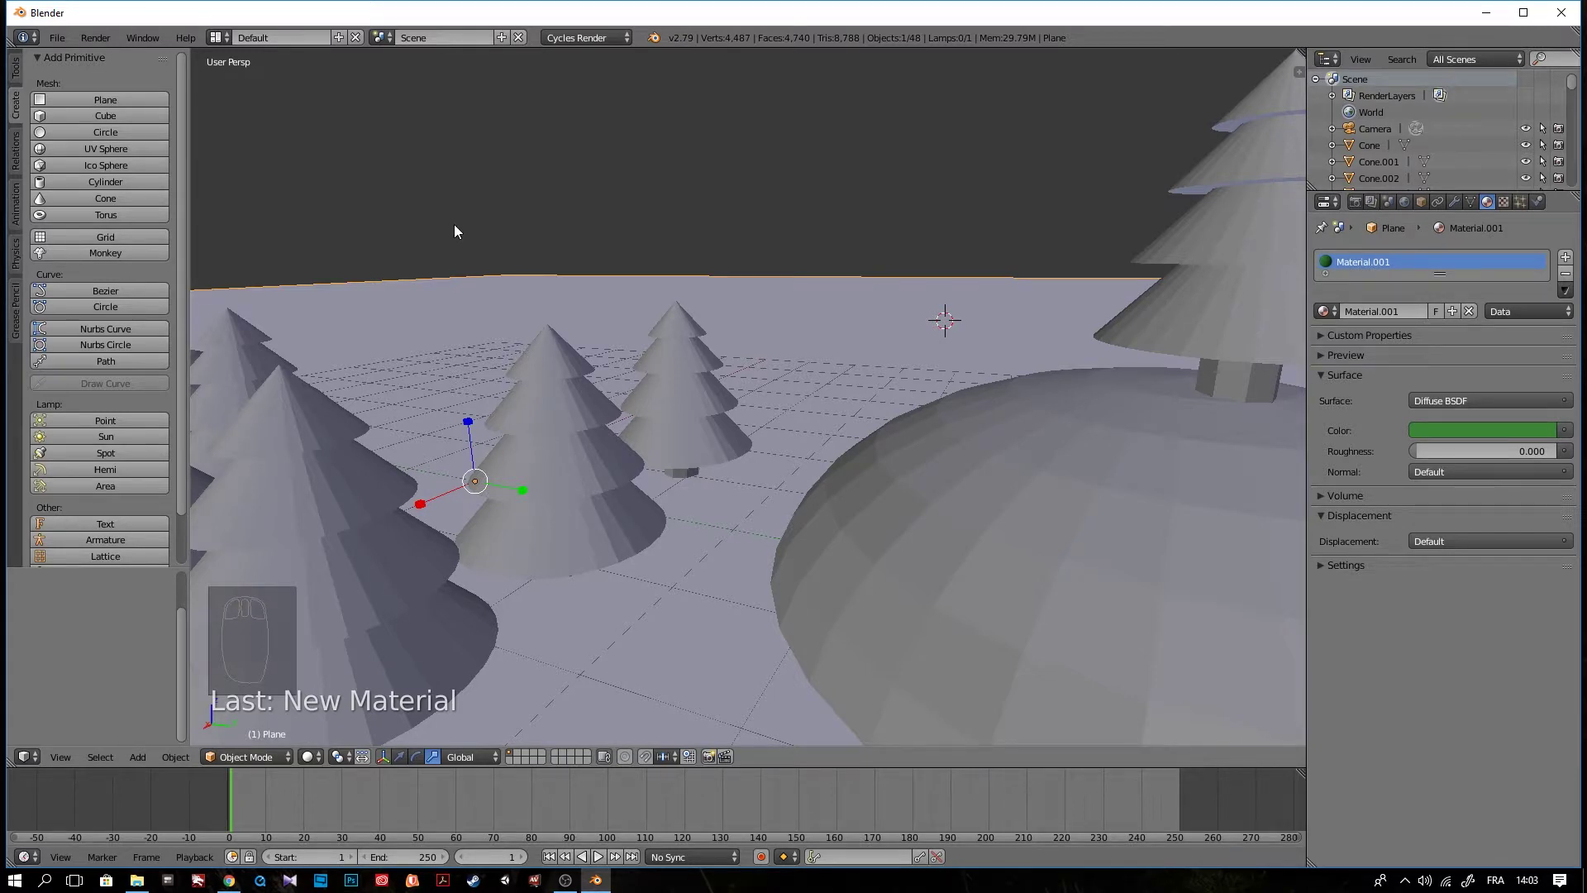
- Change the 3D view's viewport shading to Material
middle_drag(444, 389, 593, 446)
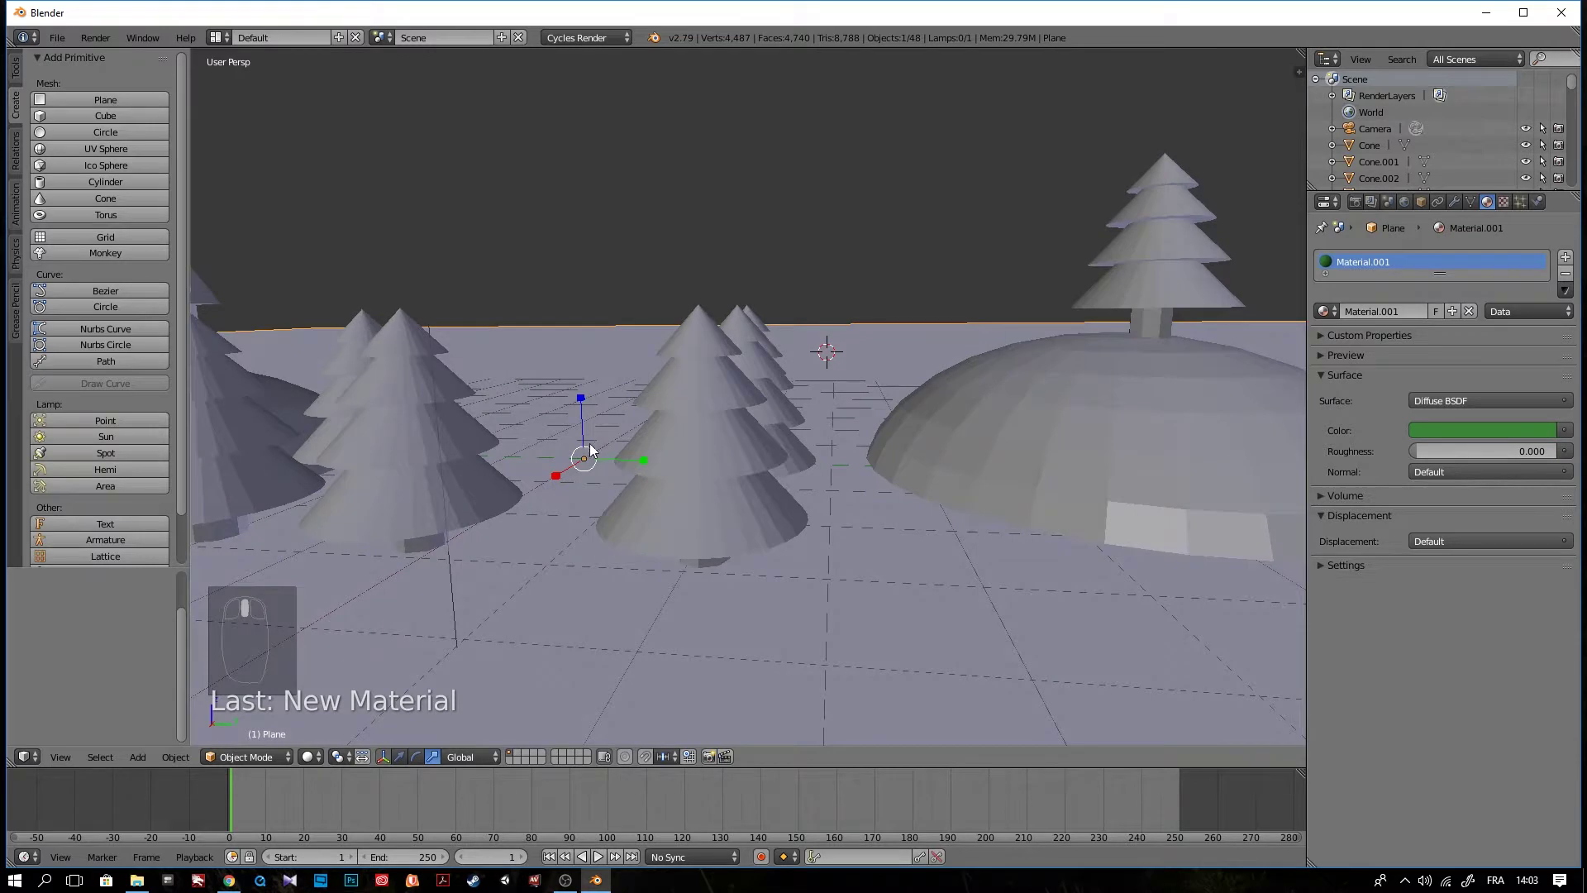
click(310, 757)
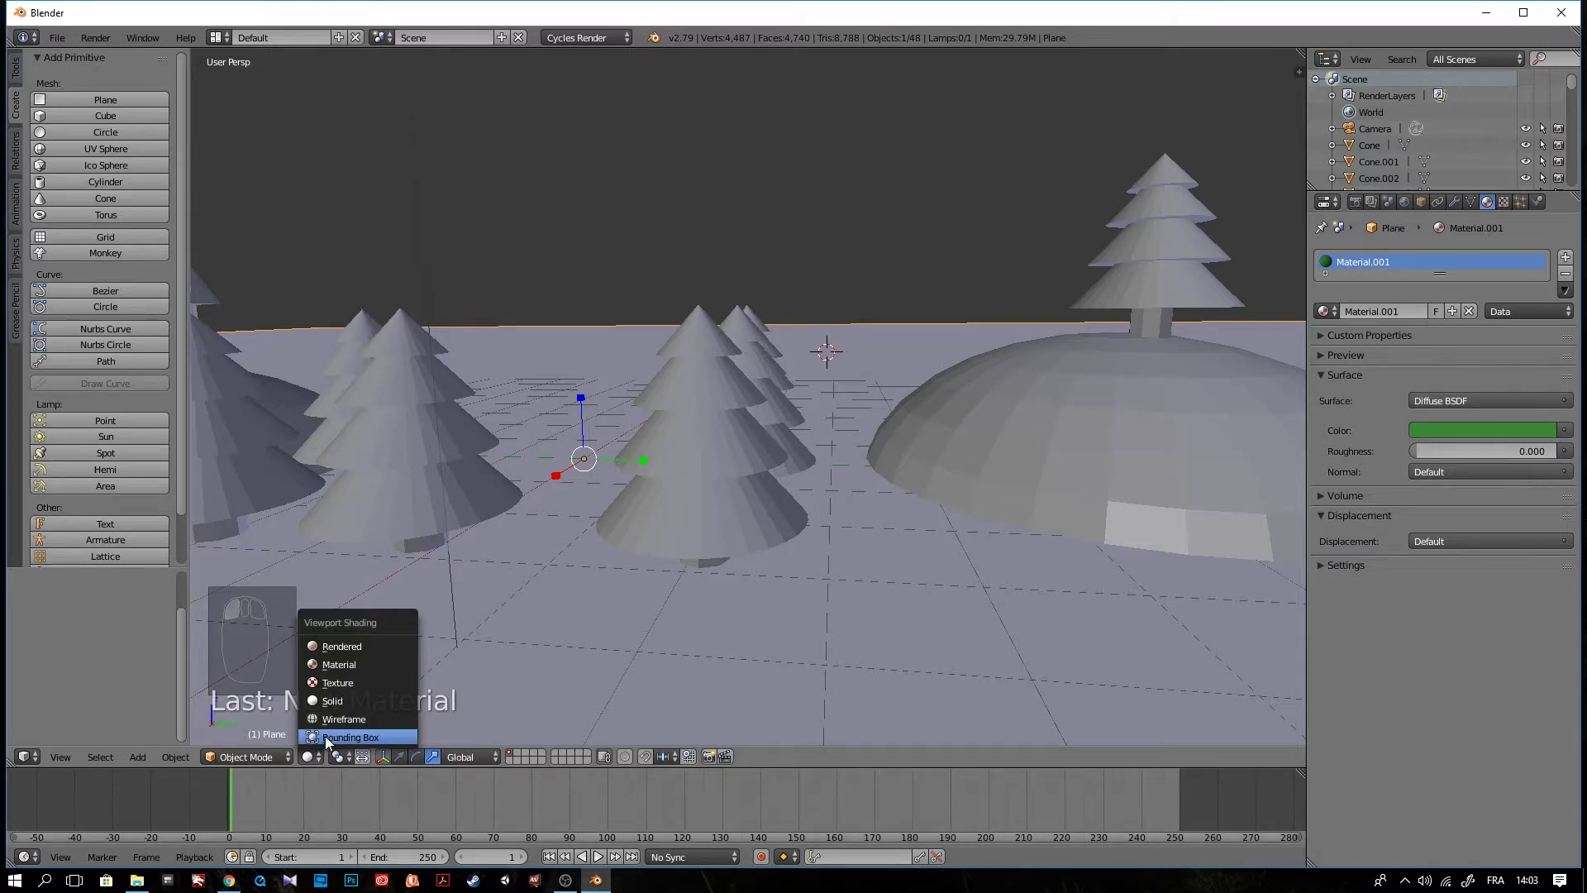
click(340, 664)
- Assign the existing green Material.001 to the large hill beneath the single tree
middle_drag(829, 444, 875, 502)
click(881, 511)
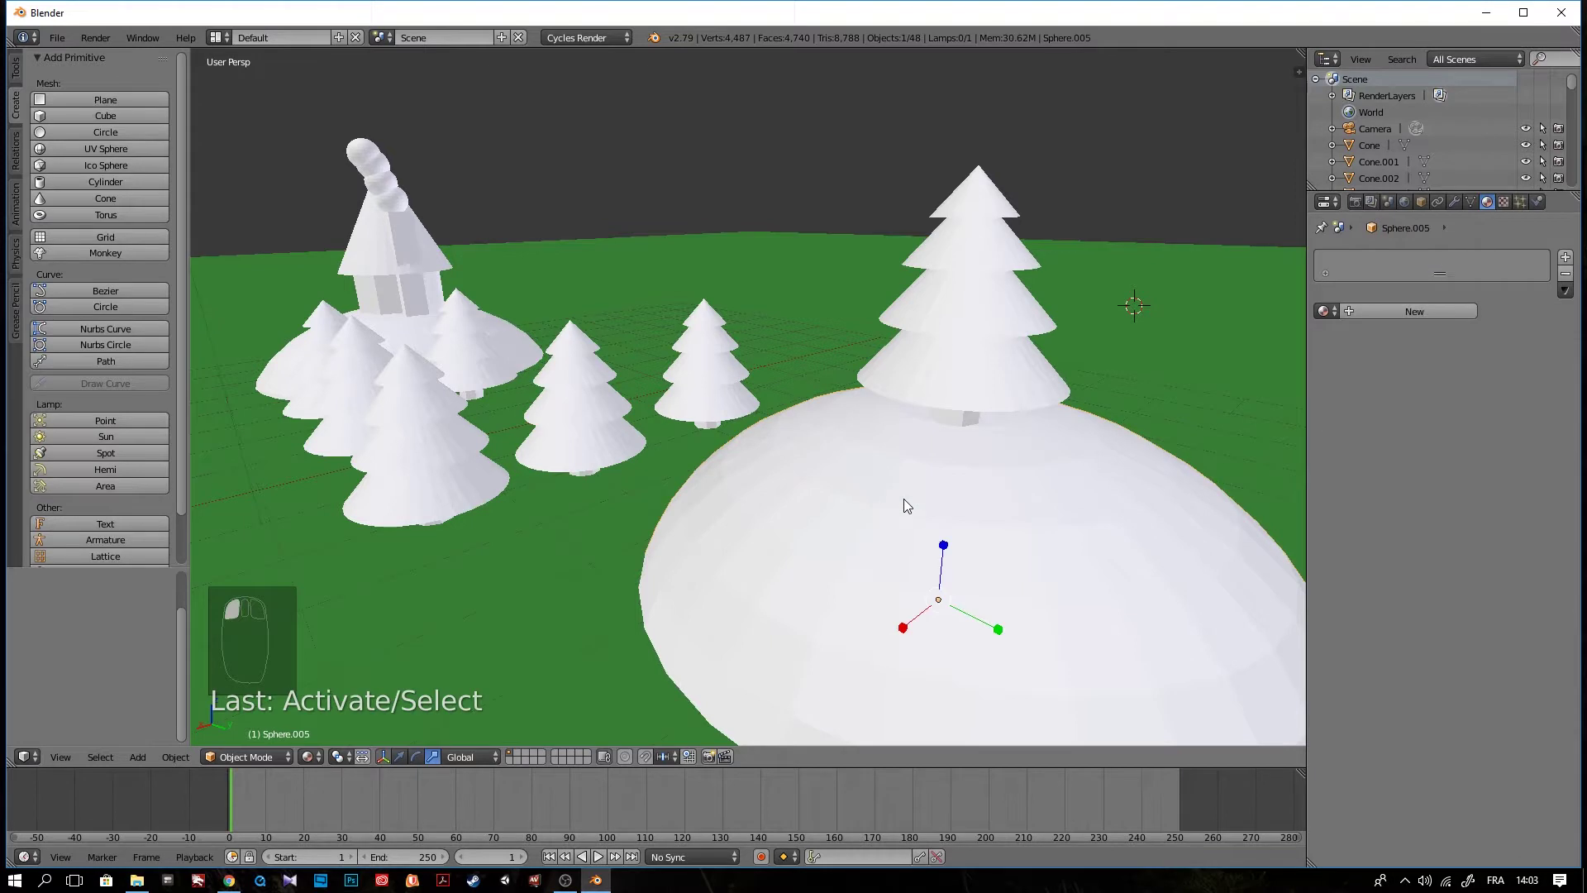
click(1099, 487)
click(1157, 502)
click(1398, 310)
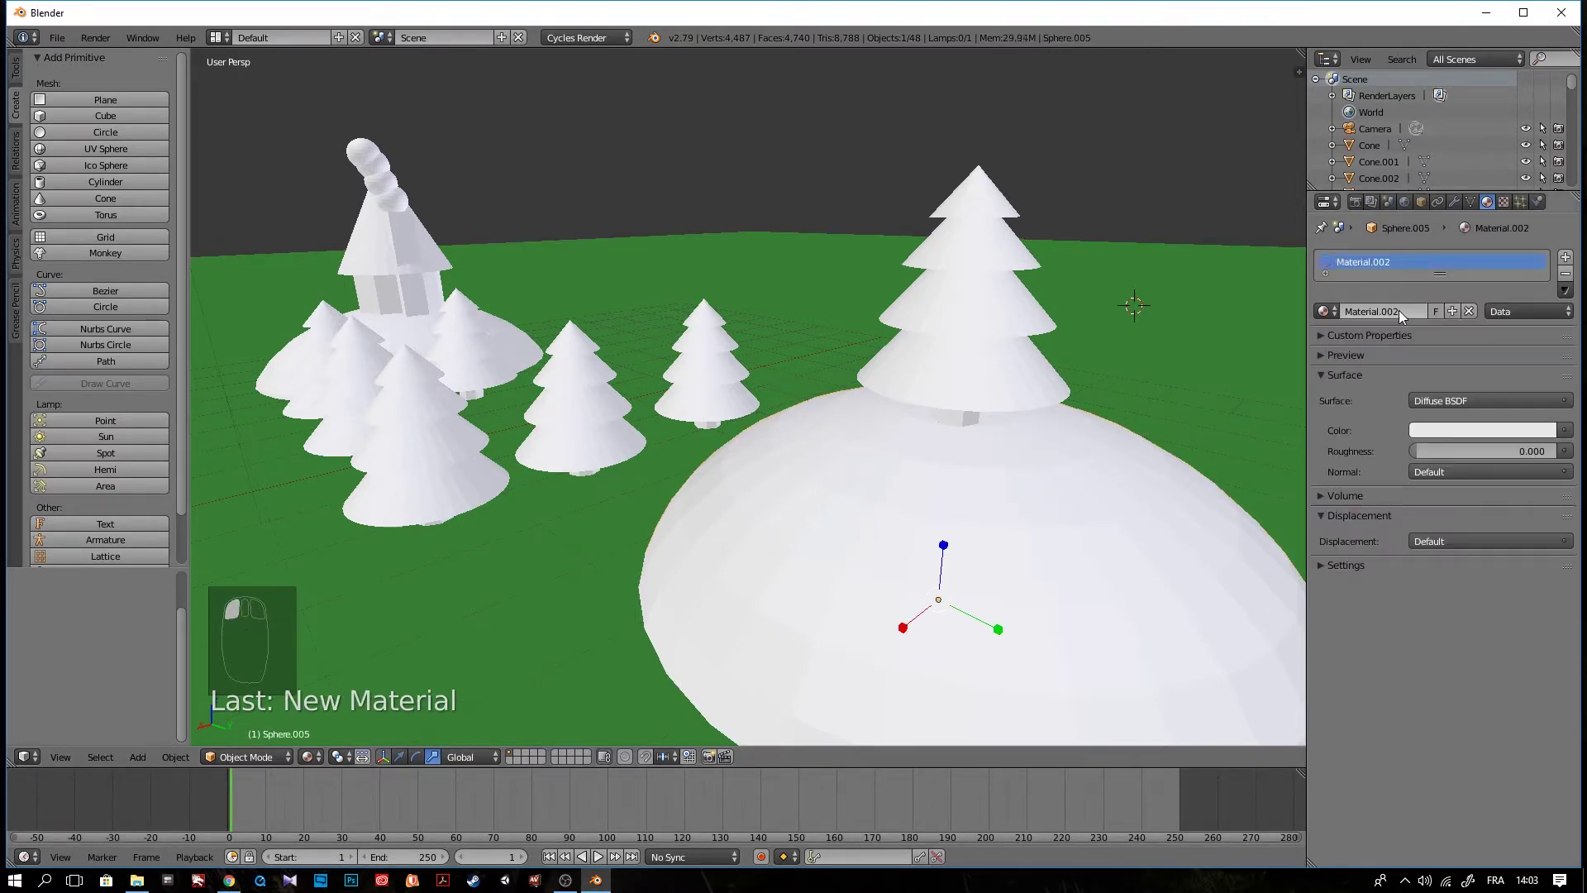
key(ctrl+z)
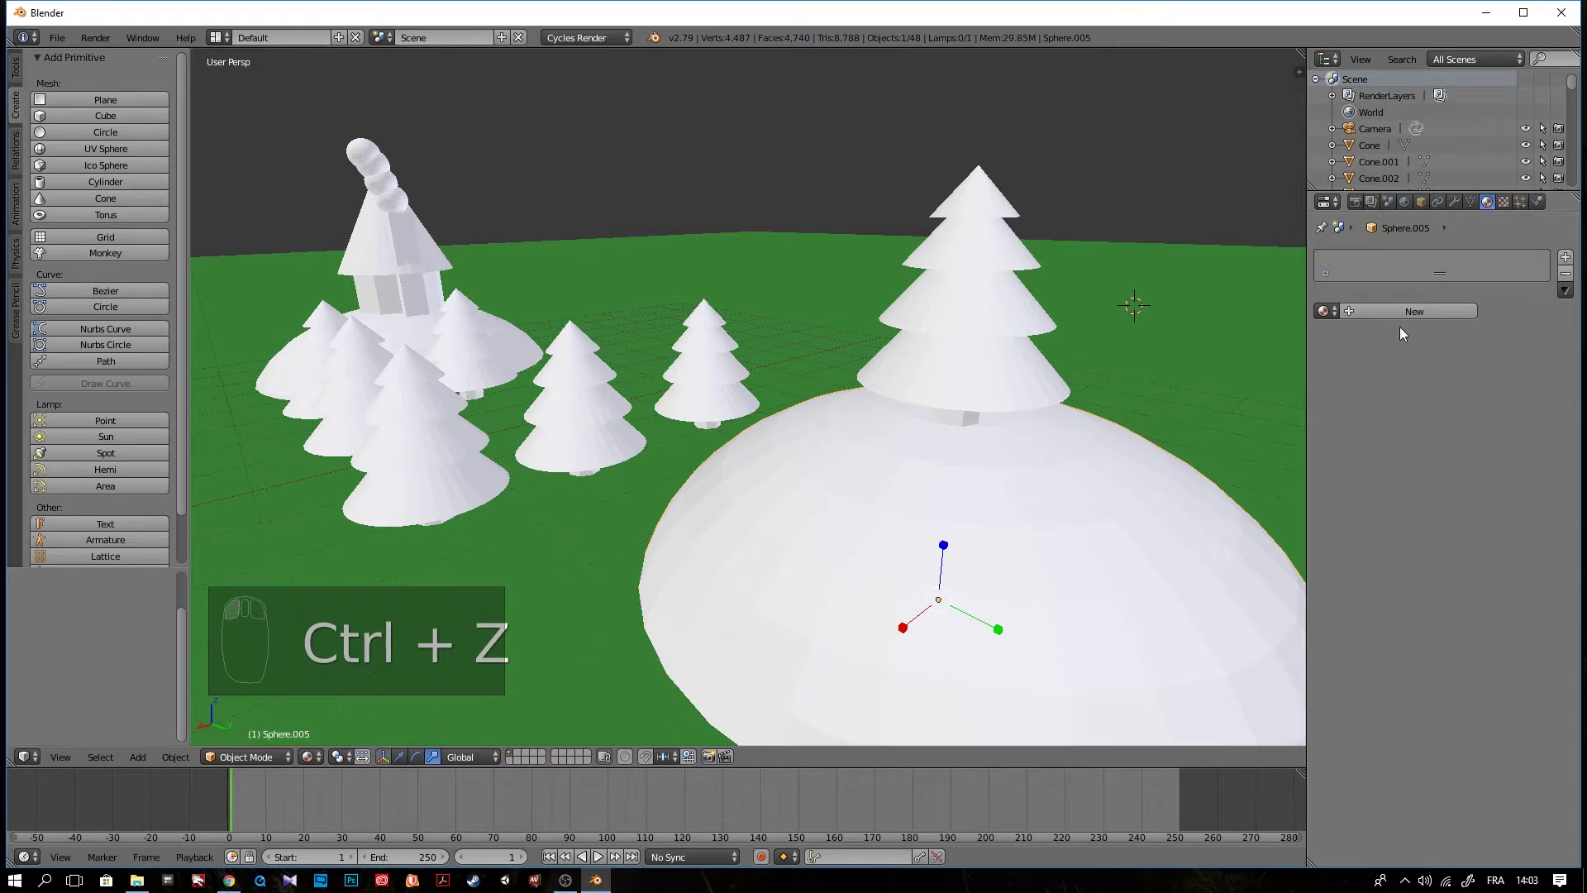
click(1326, 311)
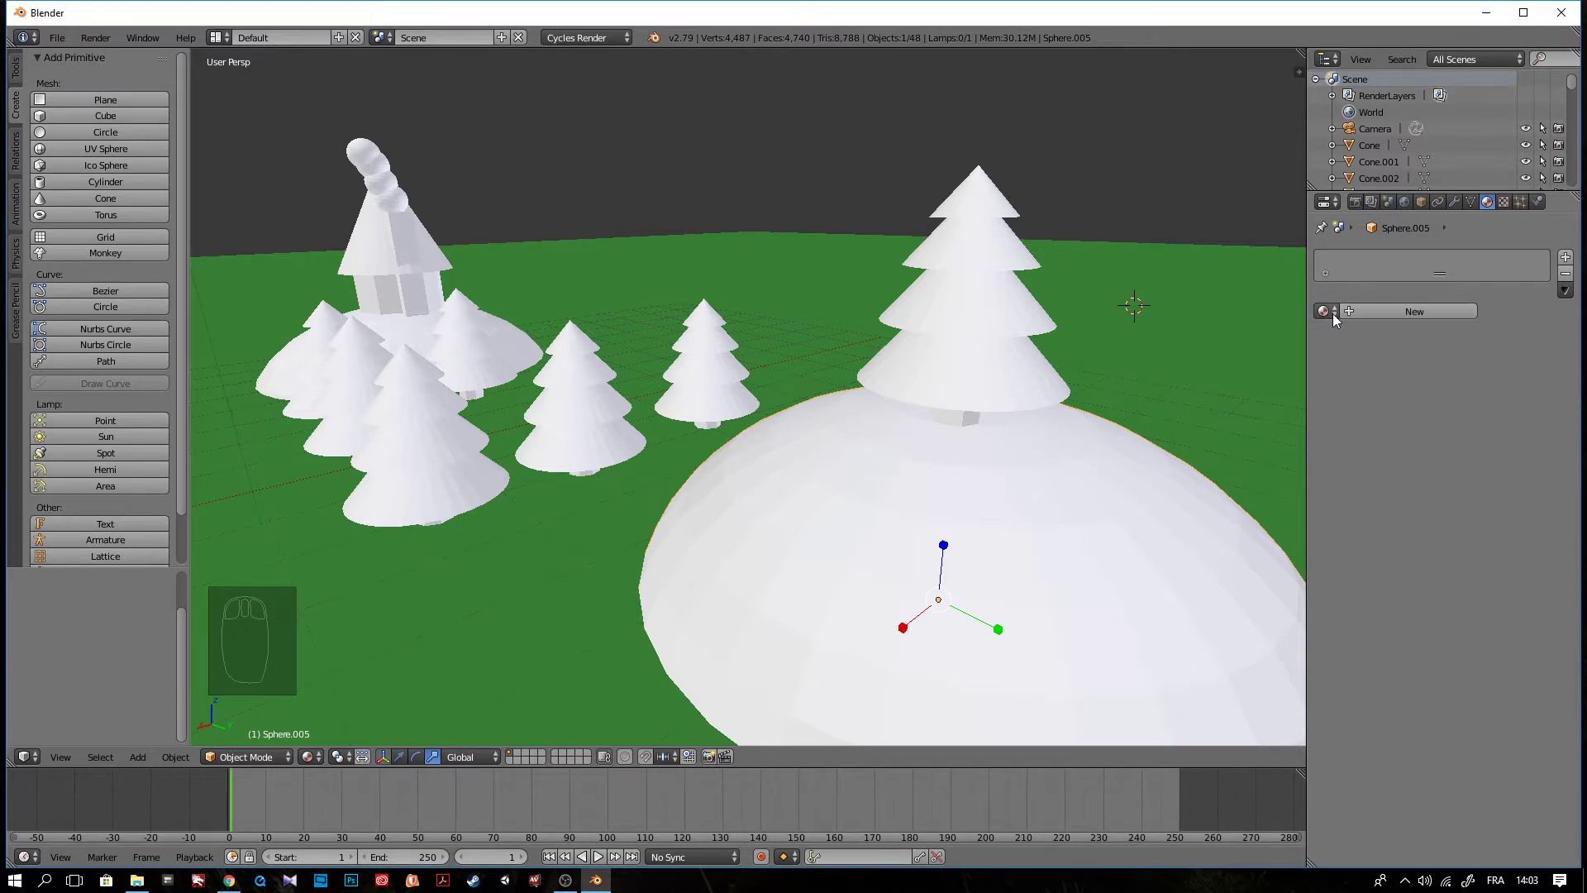
click(1333, 312)
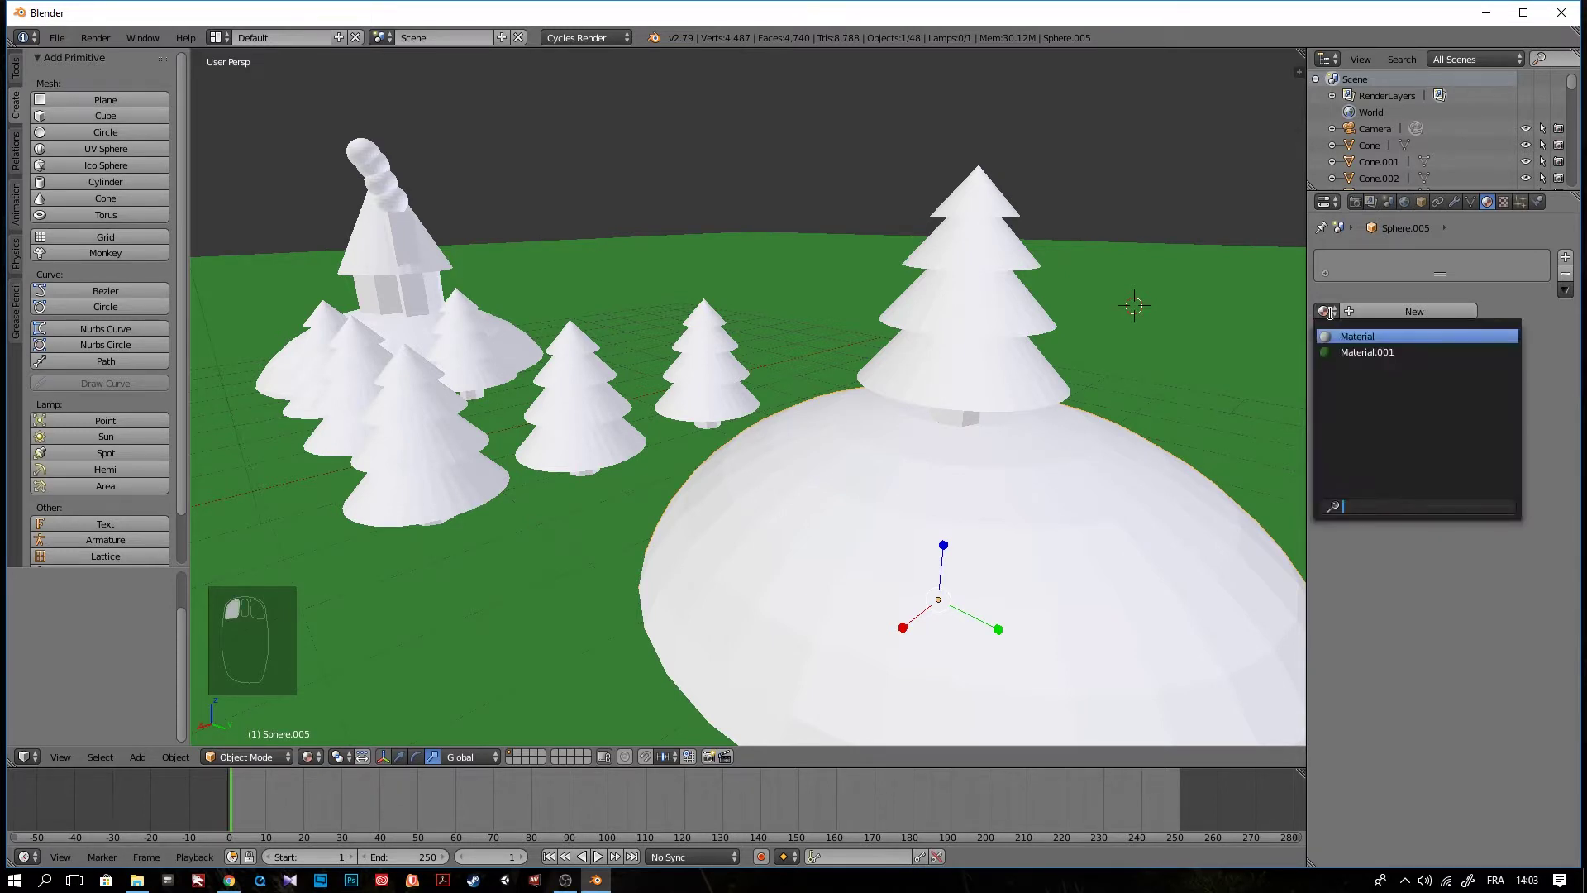
click(1365, 353)
- Assign the existing green Material.001 to the hill beneath the house
scroll(701, 549, down, 3)
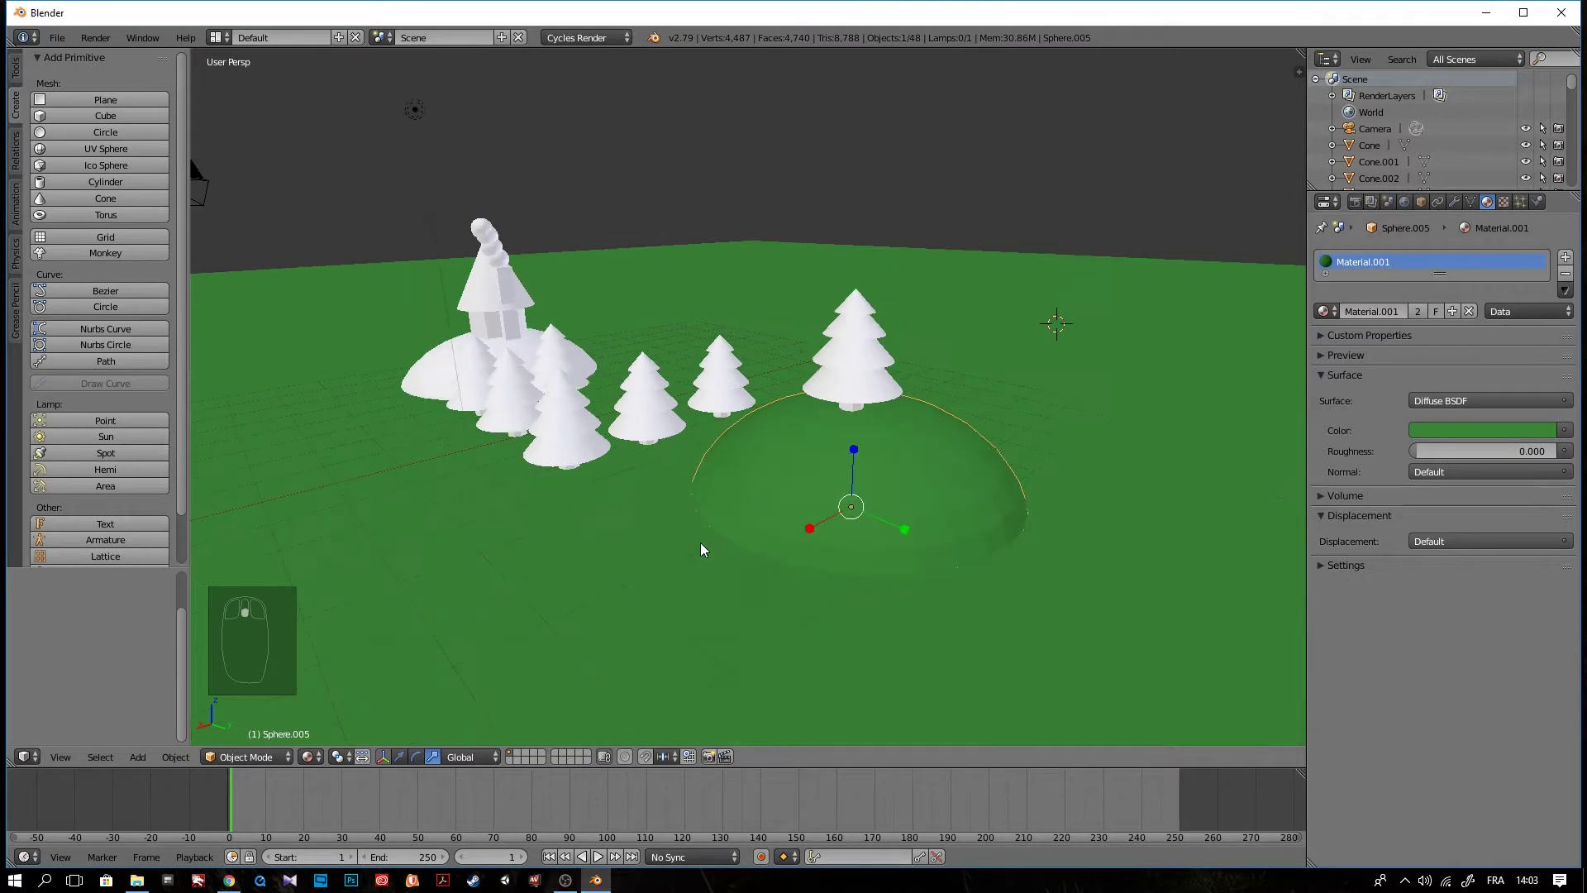
scroll(701, 550, up, 3)
middle_drag(702, 549, 801, 573)
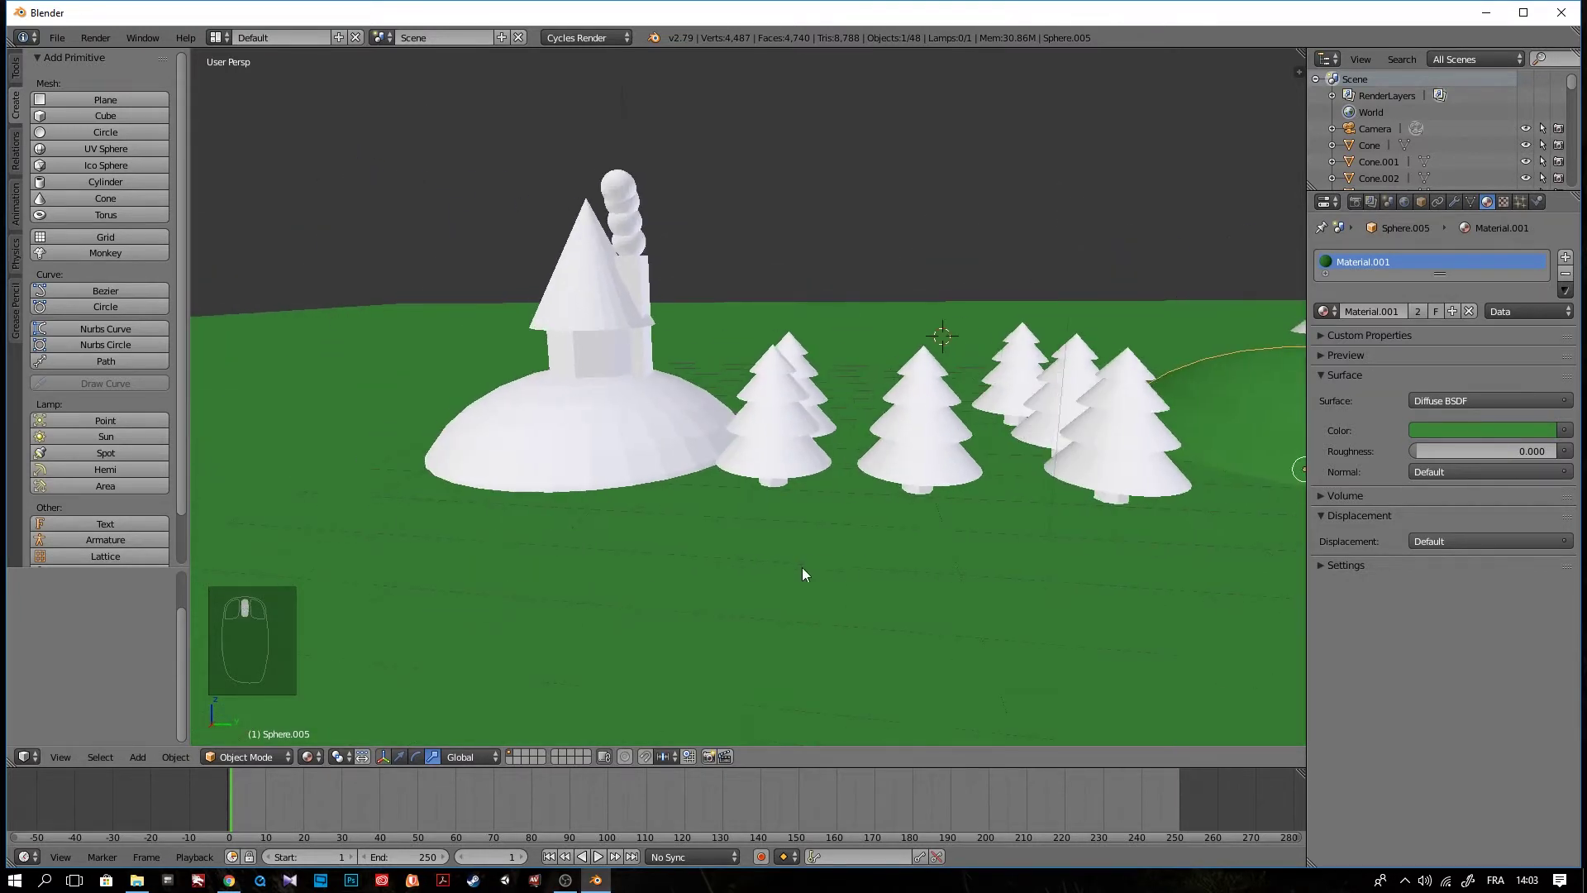
right_click(646, 453)
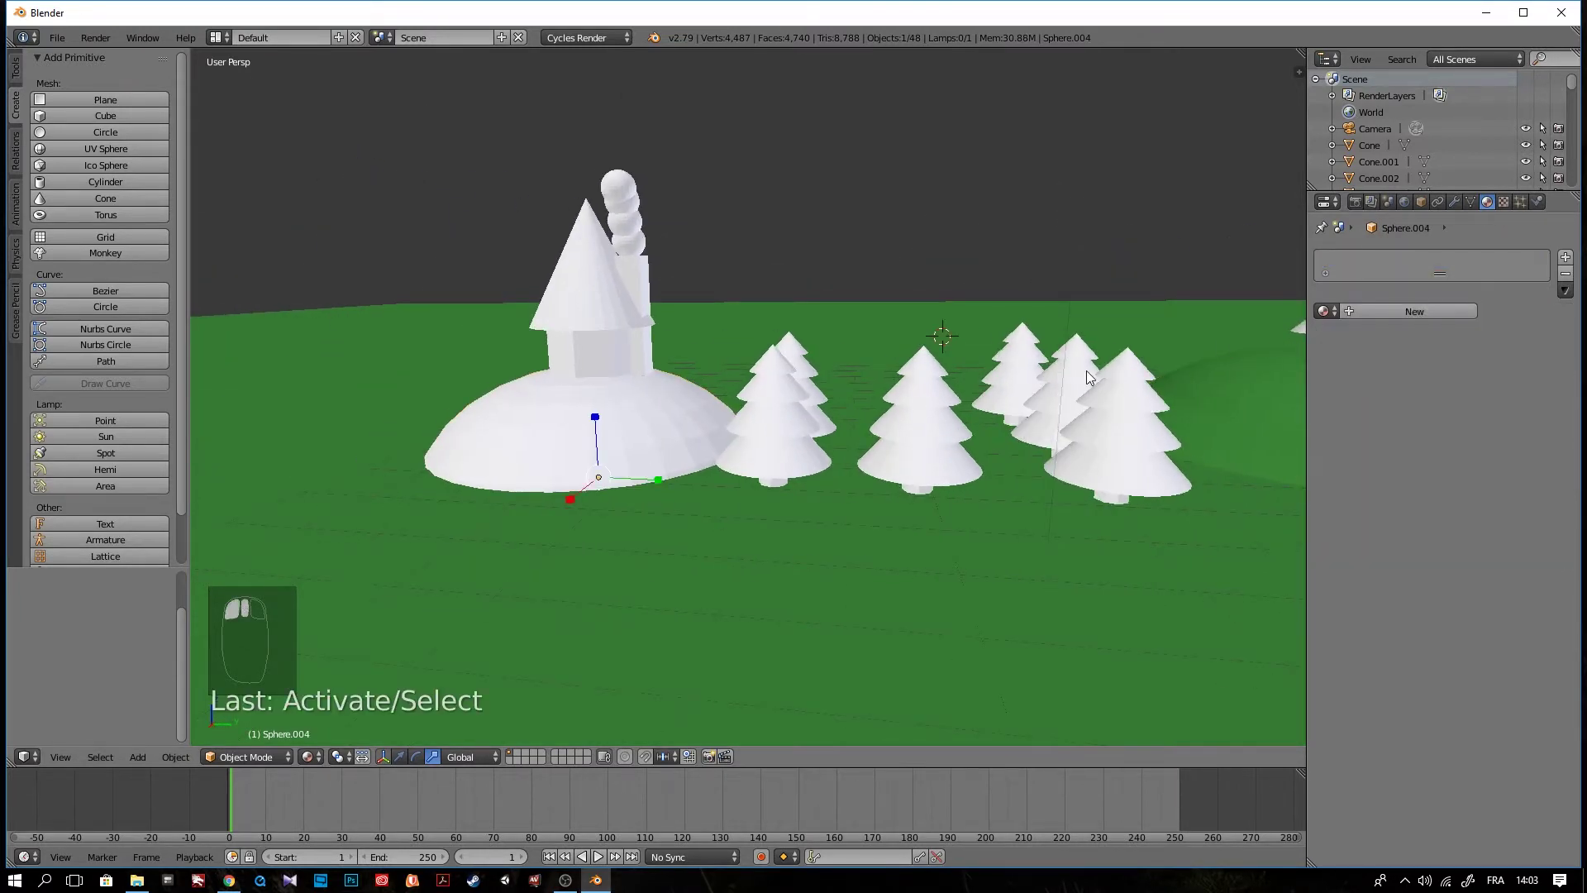
click(1326, 310)
click(1347, 352)
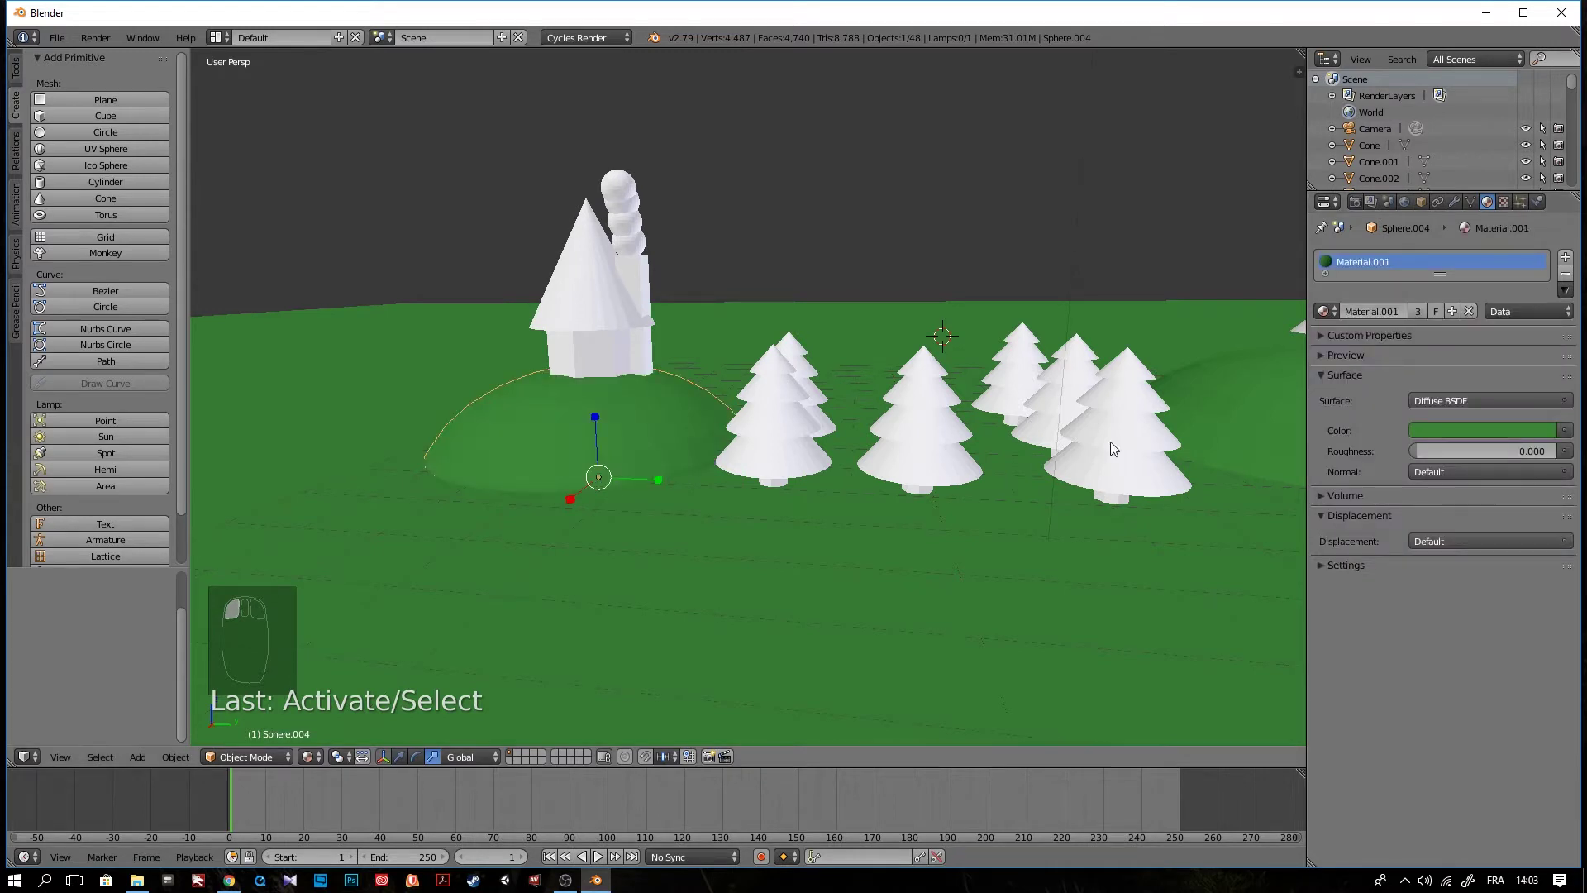
scroll(1000, 469, up, 5)
scroll(1000, 469, down, 4)
middle_drag(964, 486, 868, 448)
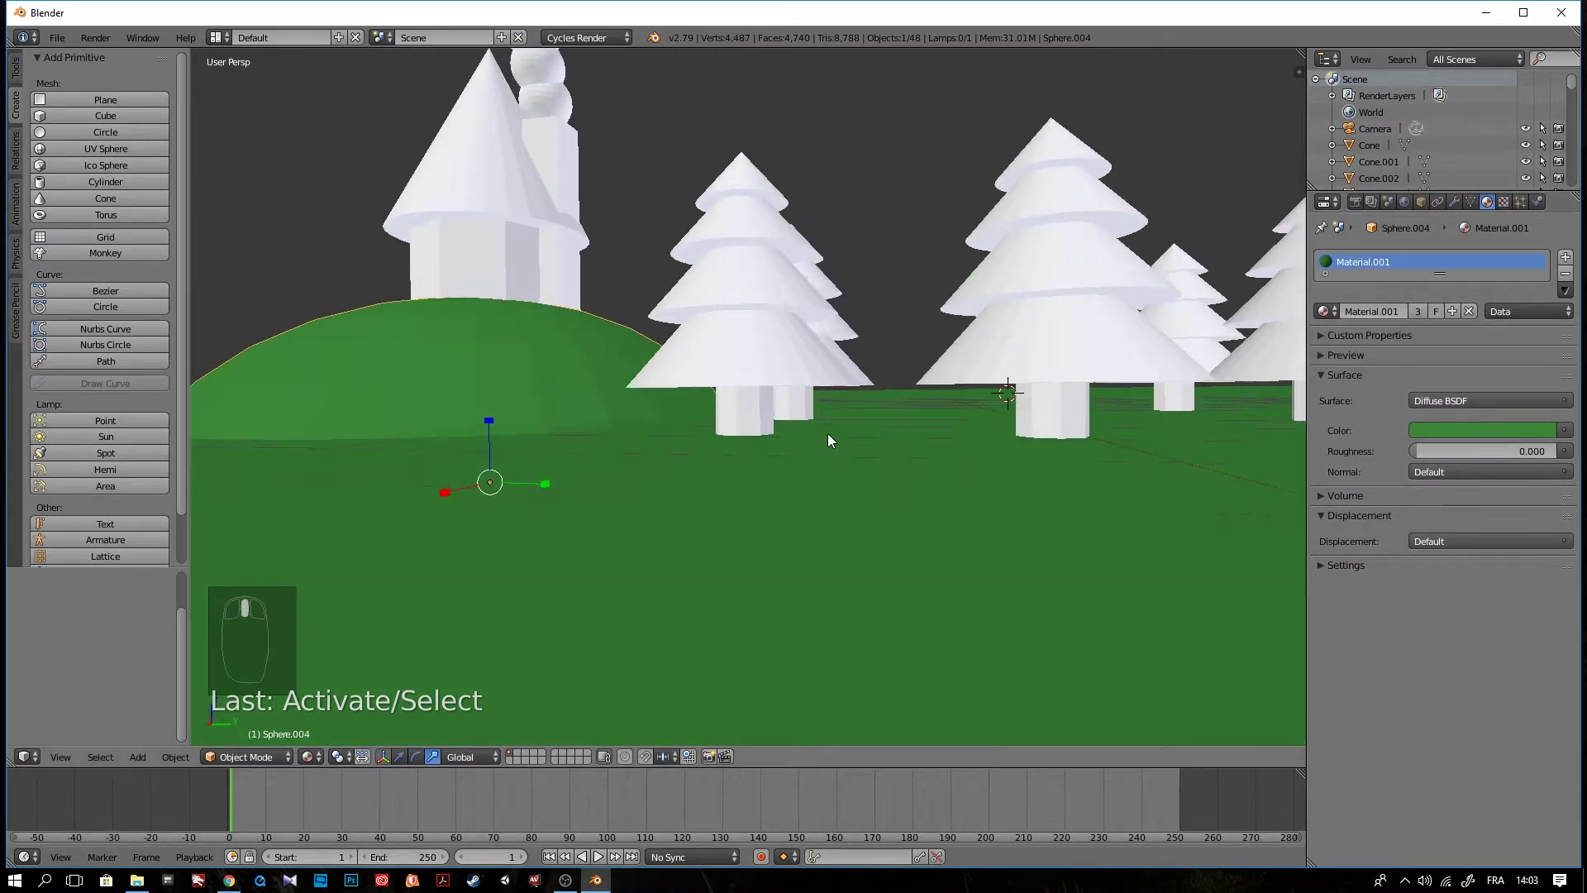
- Create a new material on the top cone of the tree beside the house hill and set its Diffuse BSDF colour to dark olive green
right_click(751, 190)
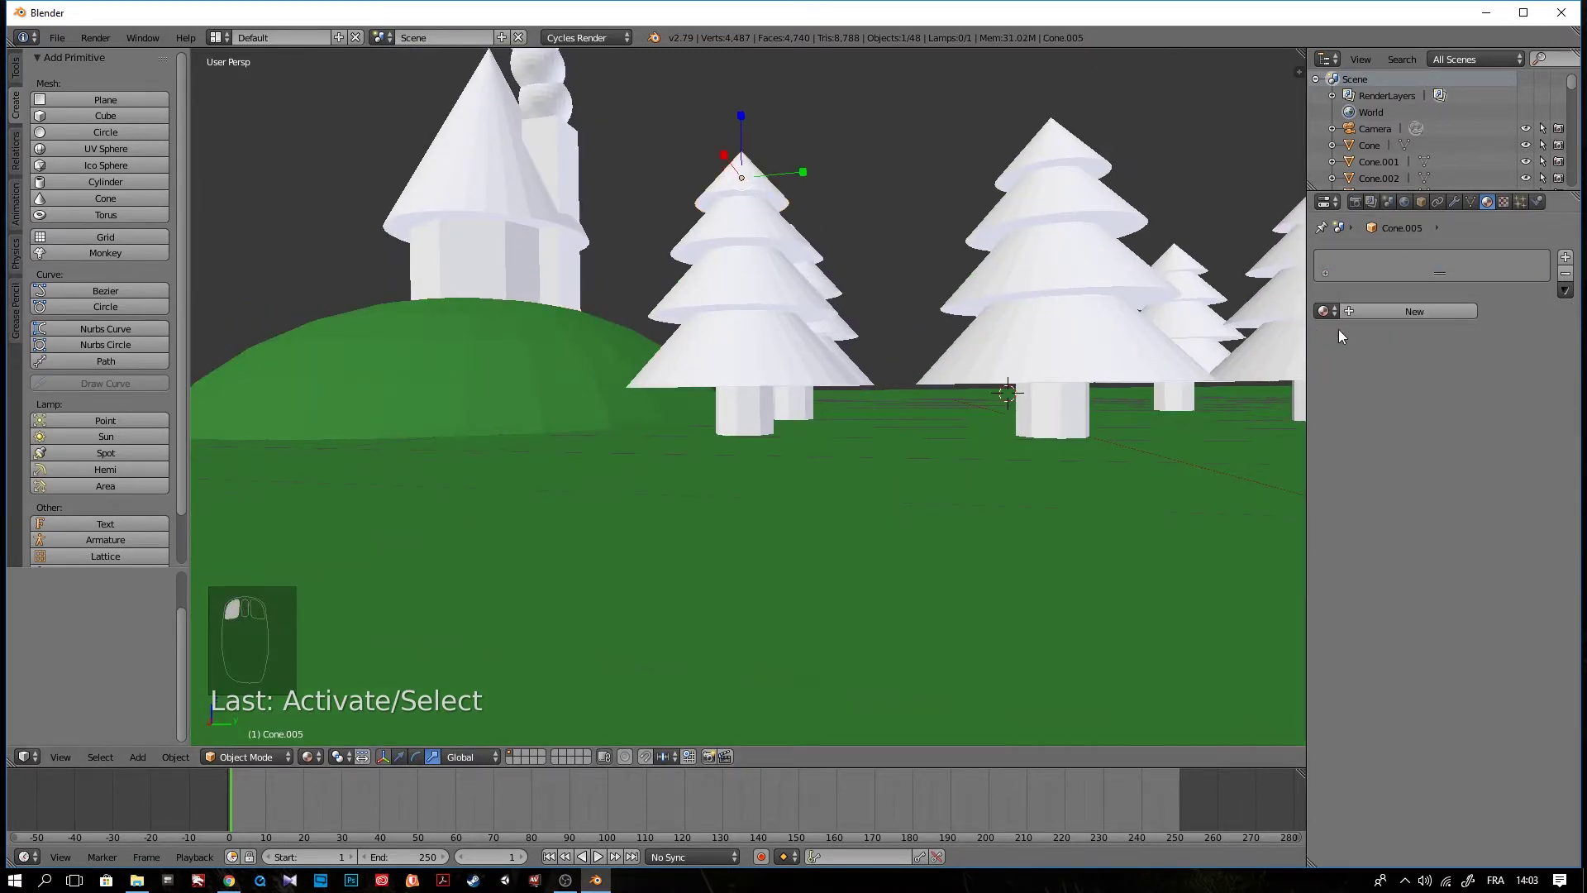
click(1405, 311)
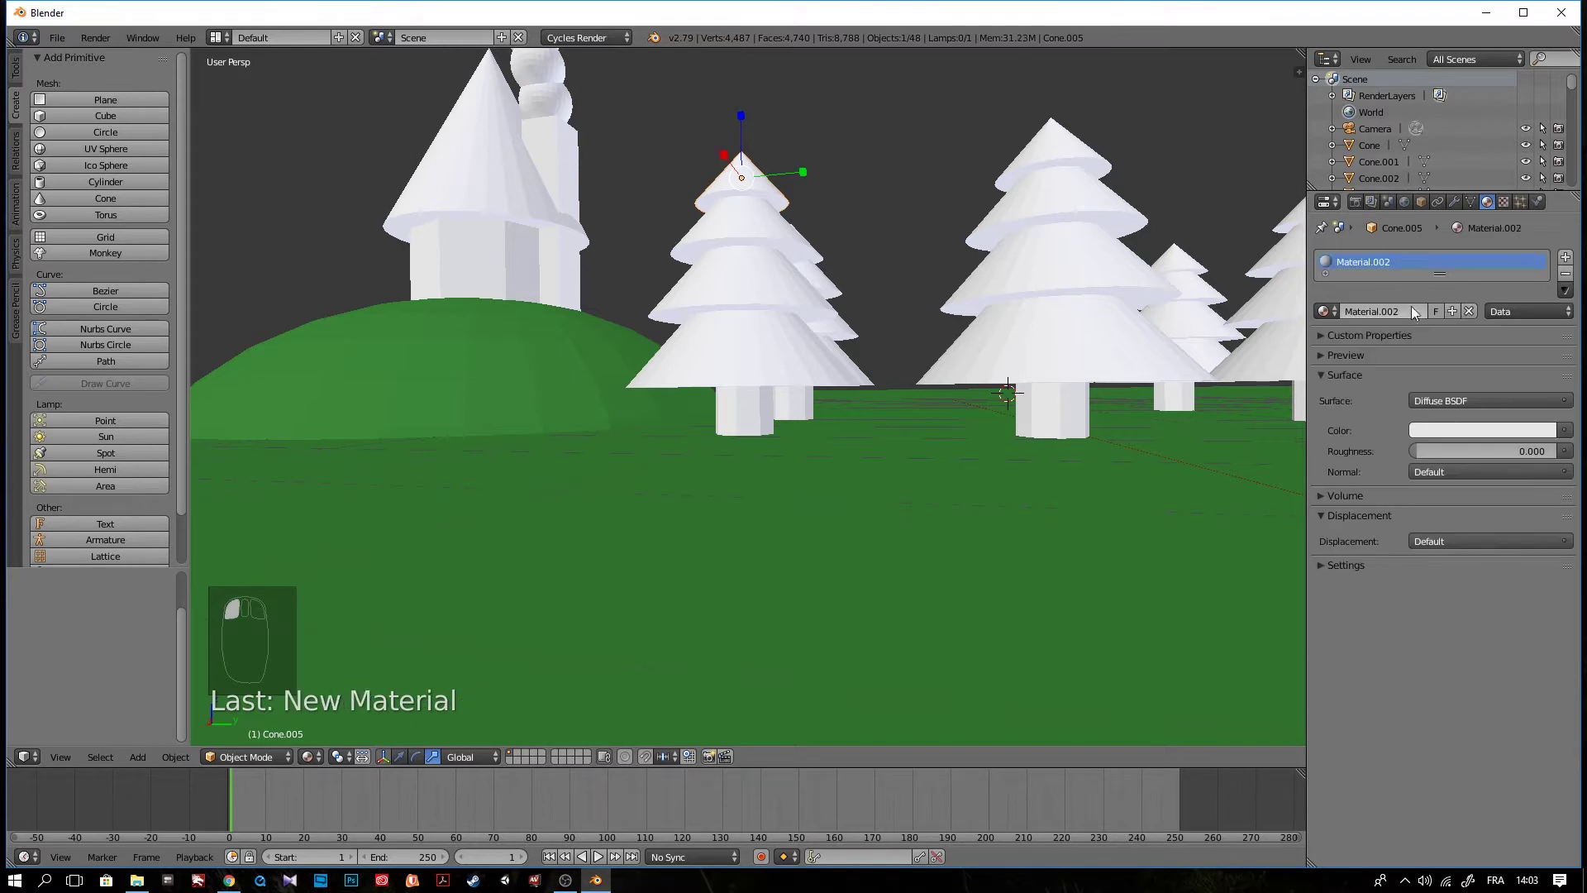
click(1471, 429)
mouse_move(1463, 246)
mouse_down()
mouse_move(1457, 233)
mouse_move(1440, 253)
mouse_up()
drag(1542, 216, 1542, 268)
- Assign the existing olive green Material.002 to the three lower cones of the same tree
scroll(835, 211, up, 5)
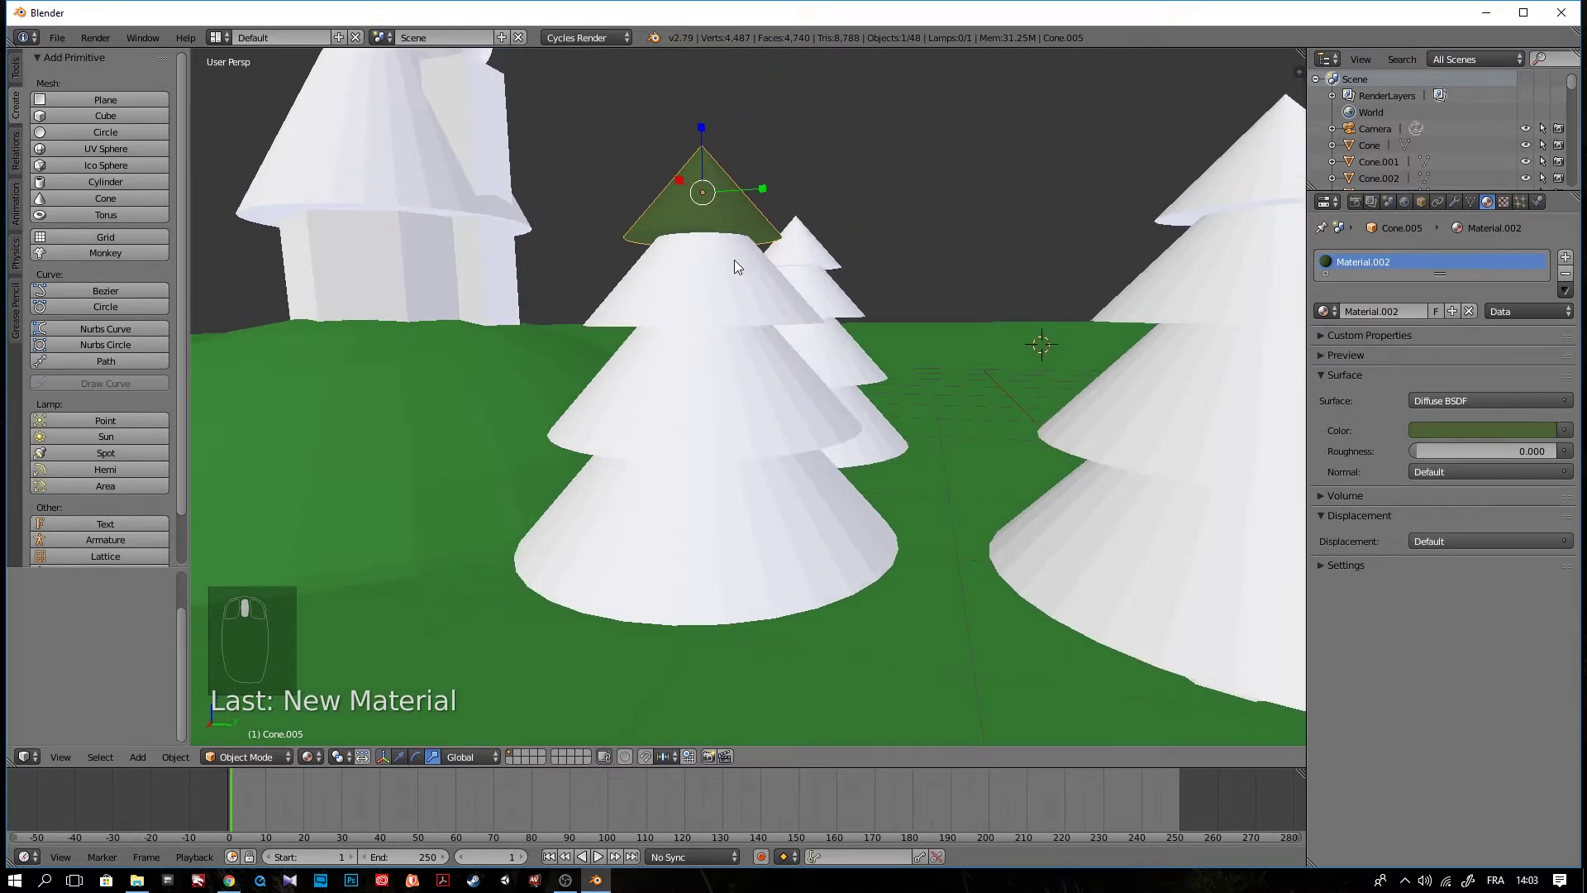
right_click(732, 260)
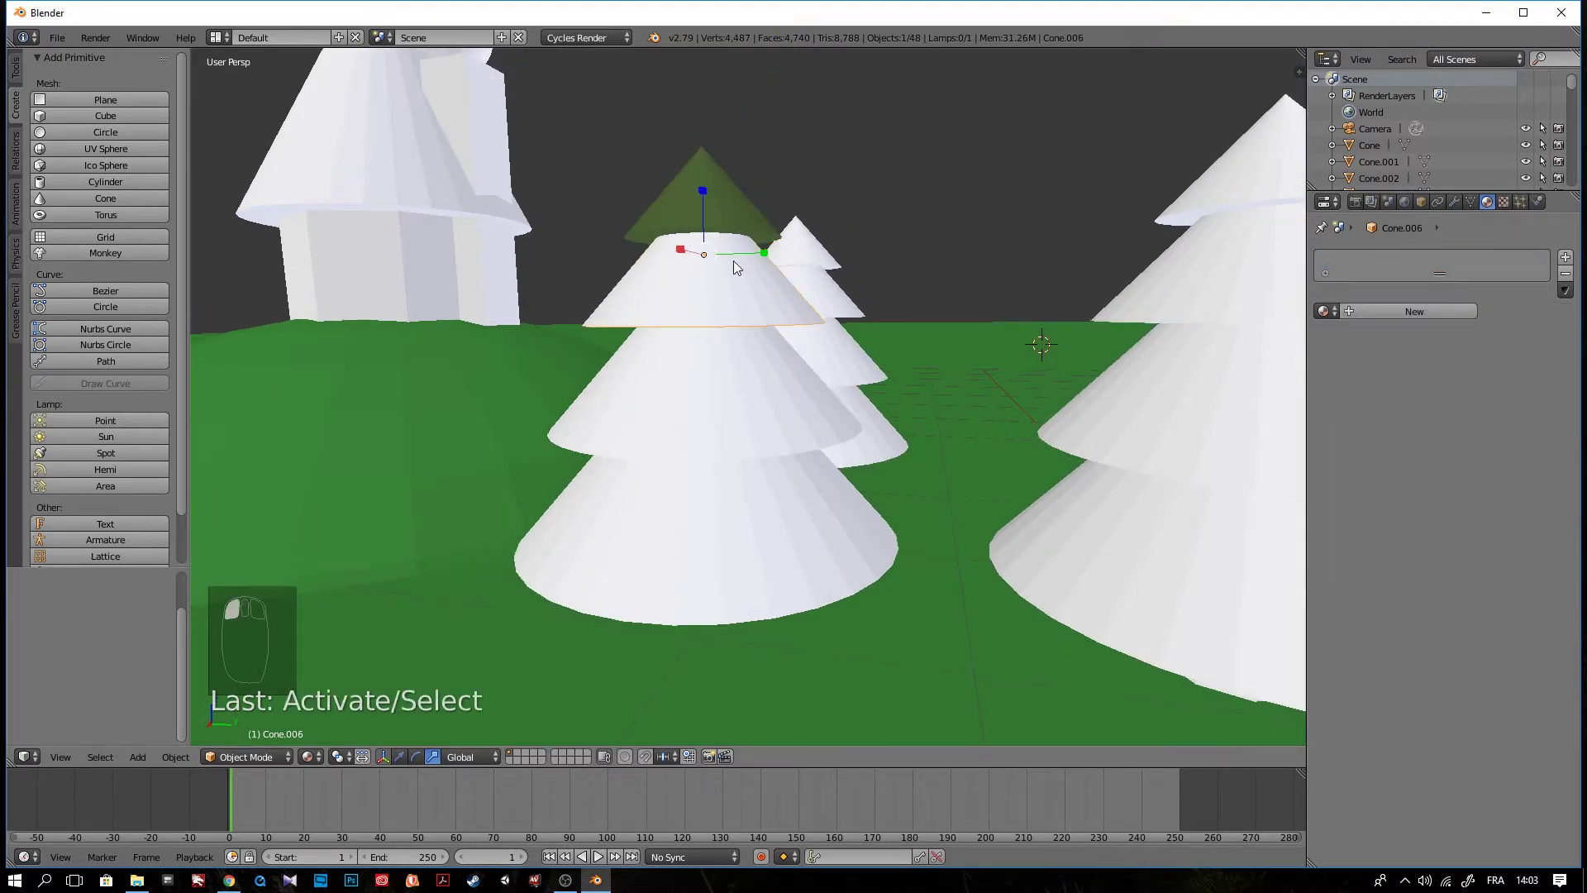
click(1324, 311)
click(1343, 369)
right_click(785, 393)
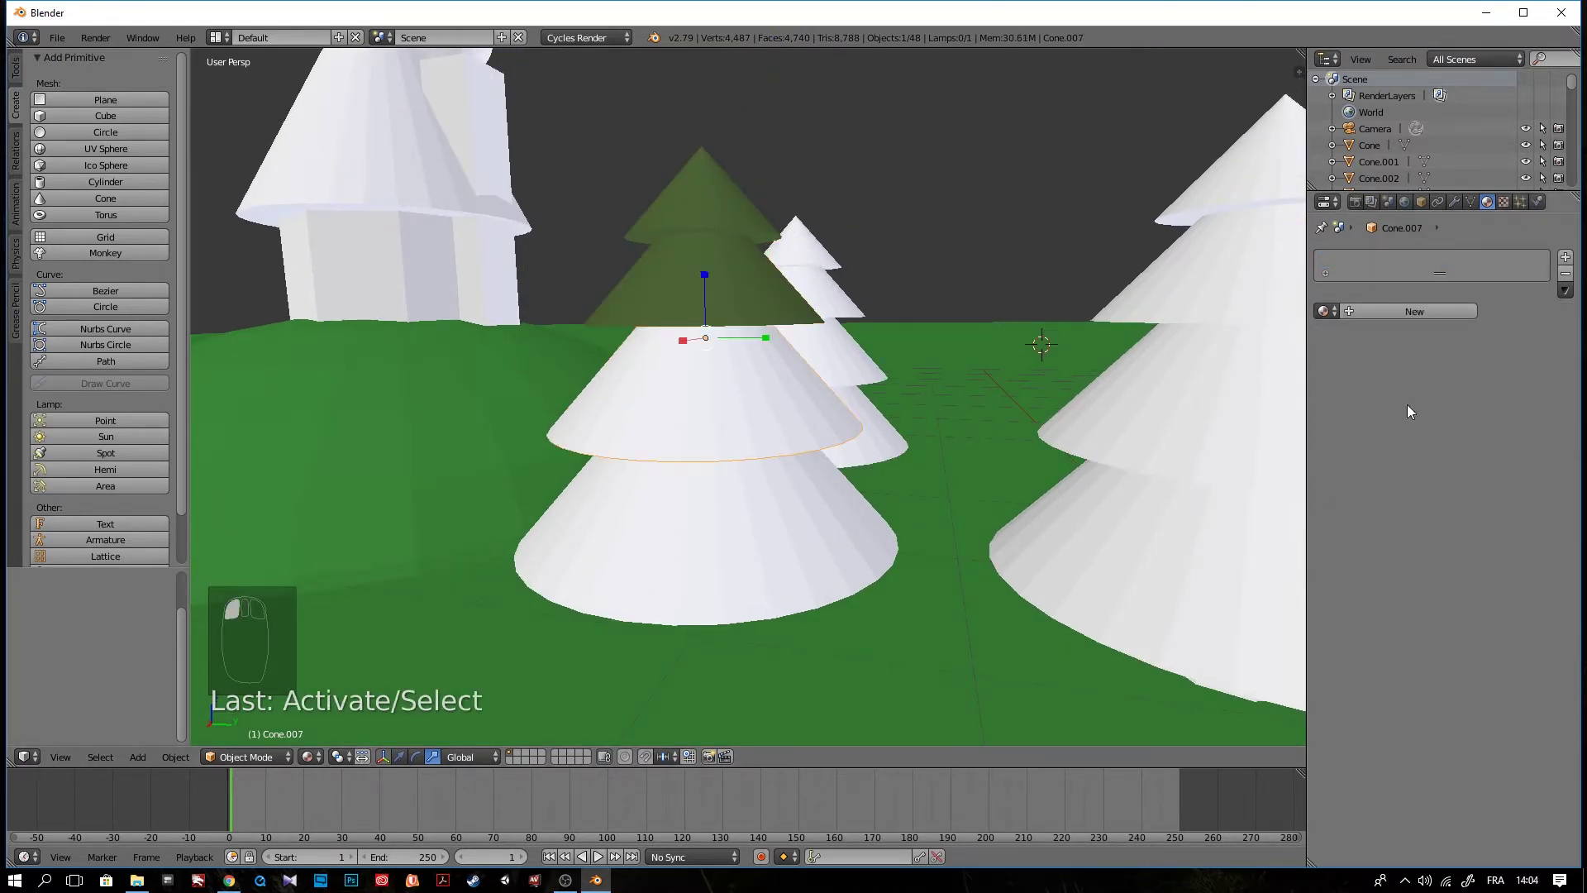
click(1324, 311)
click(1341, 363)
right_click(870, 509)
click(1336, 313)
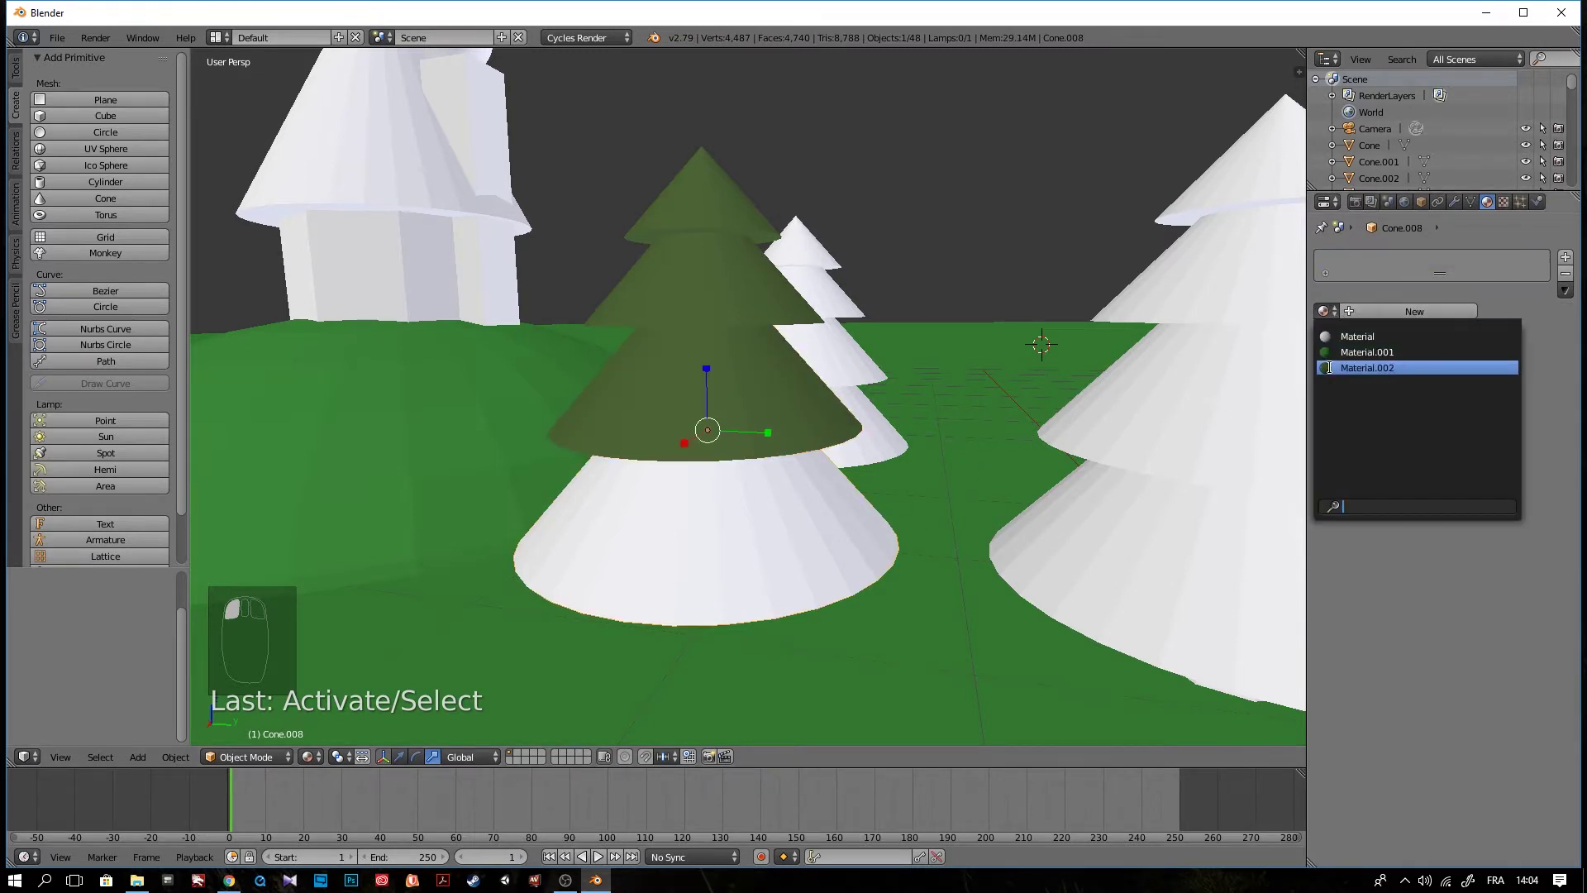
click(1343, 367)
- Select the trunk cylinder beneath the olive green tree and open the choice of existing materials for it
scroll(816, 501, up, 10)
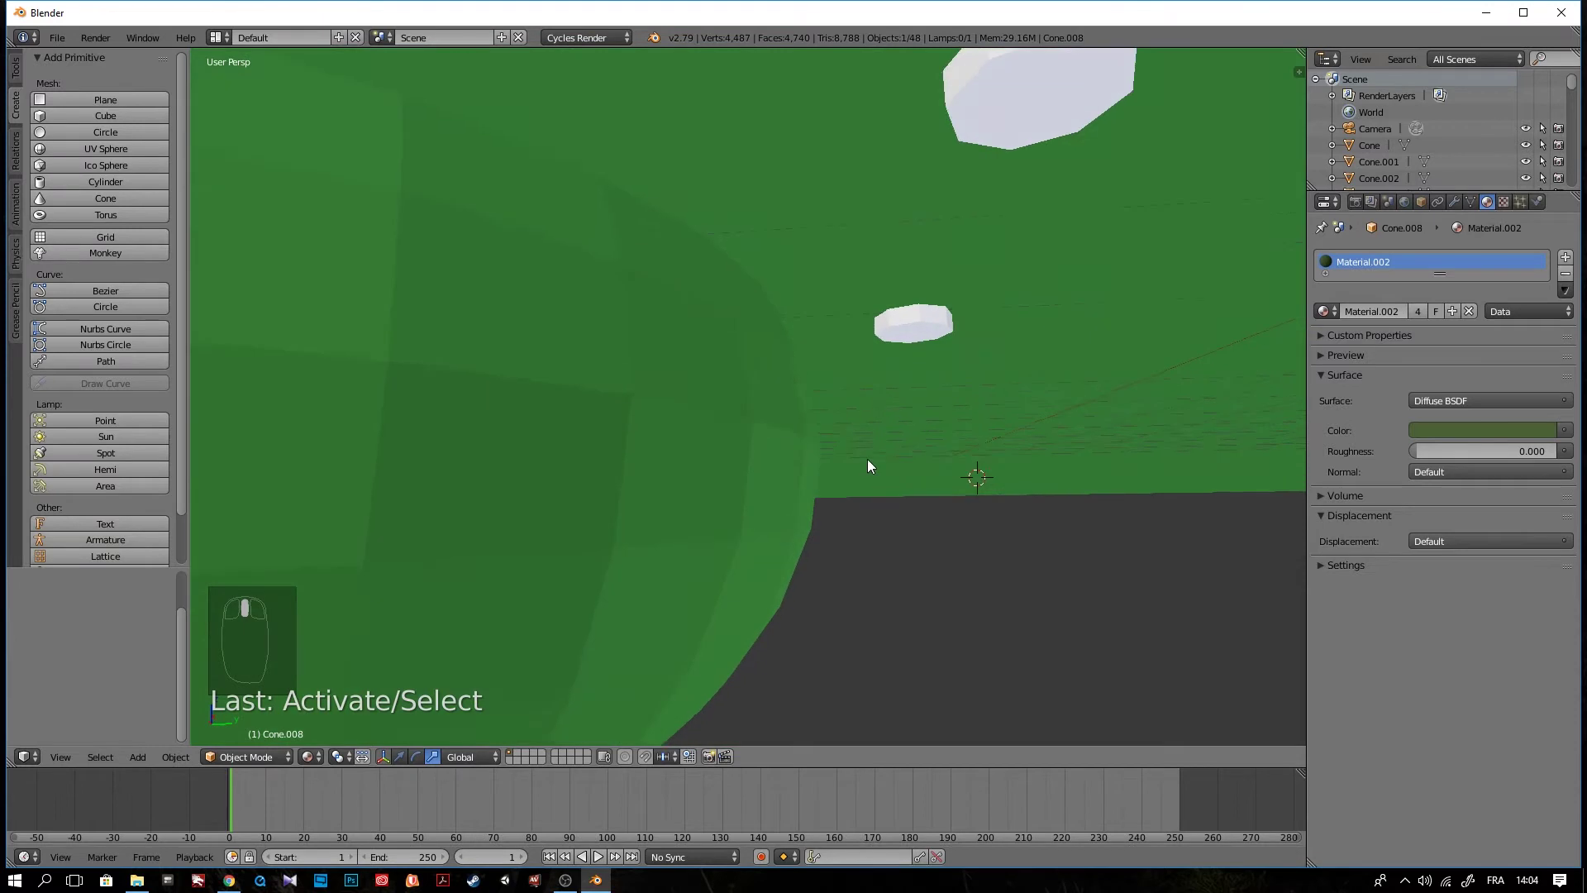
scroll(861, 466, down, 6)
click(787, 458)
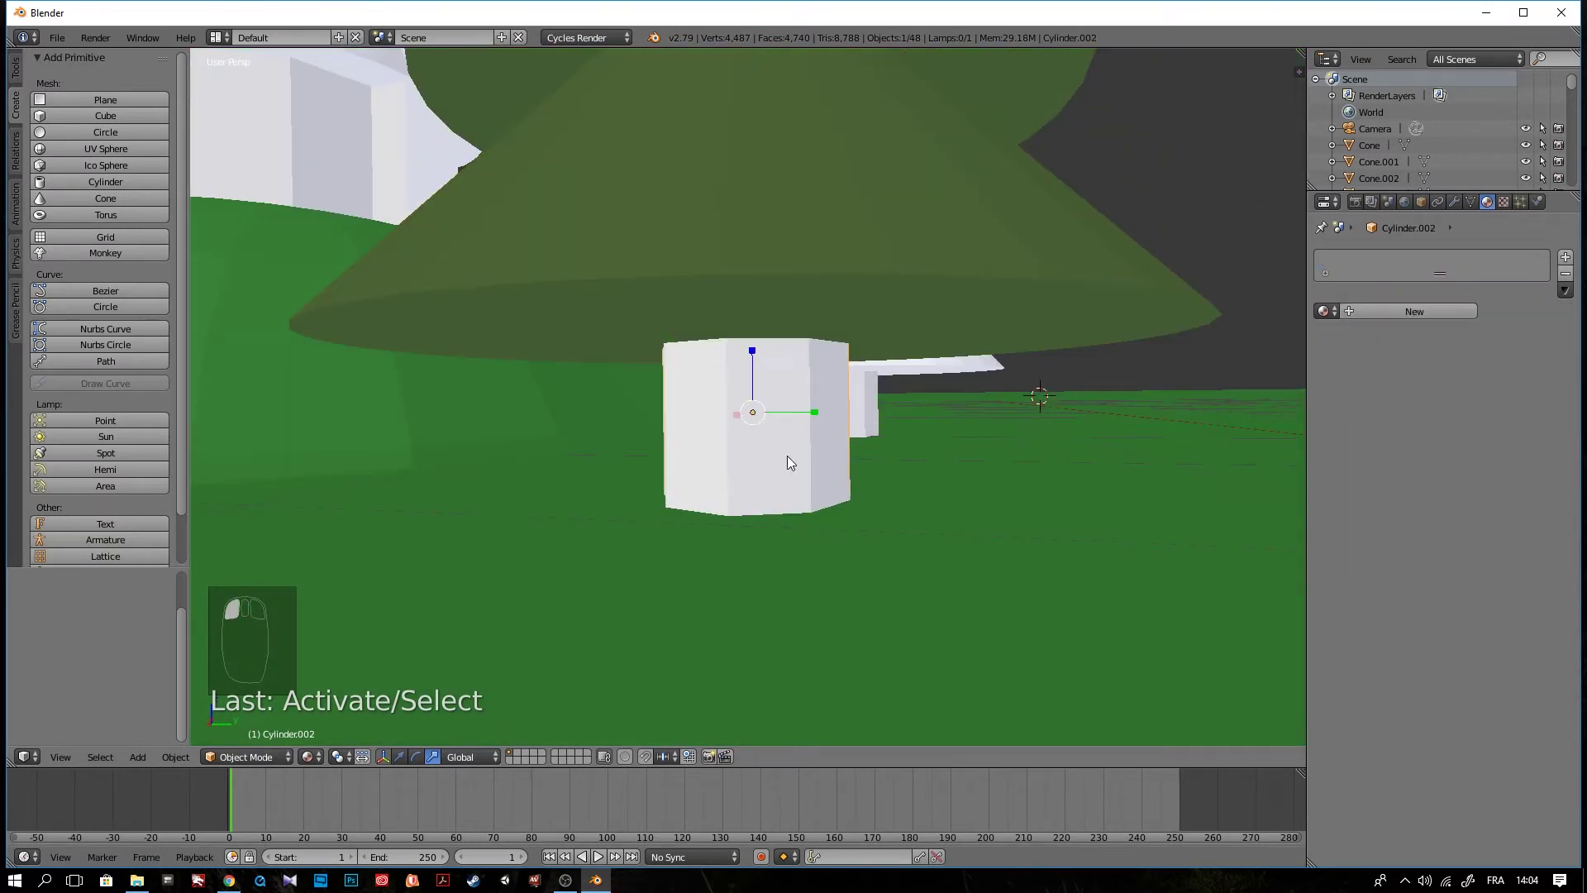
click(1326, 312)
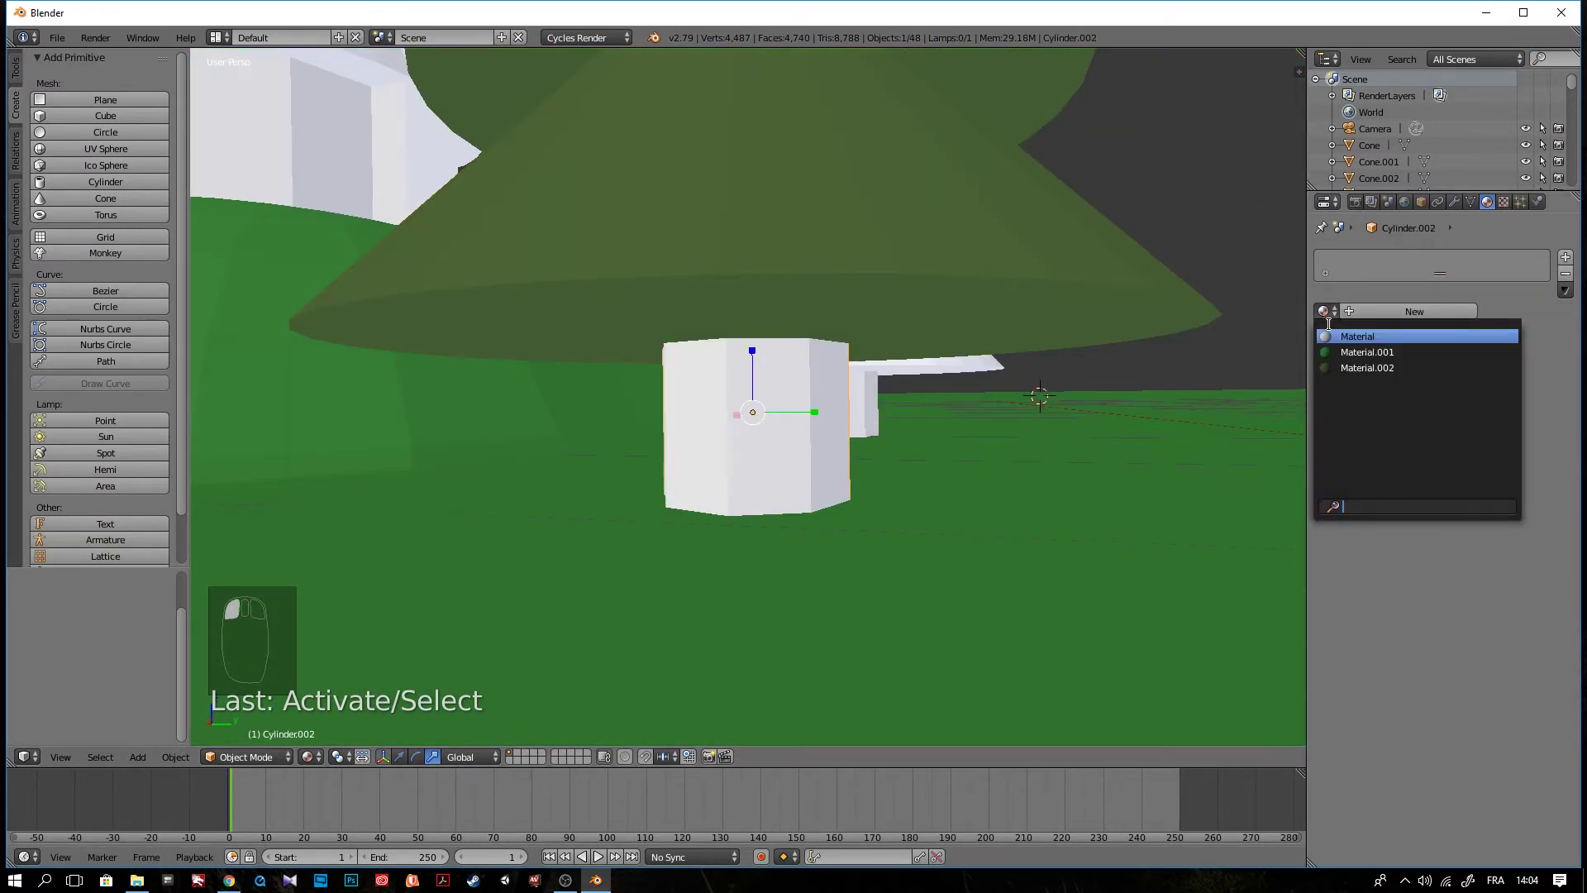